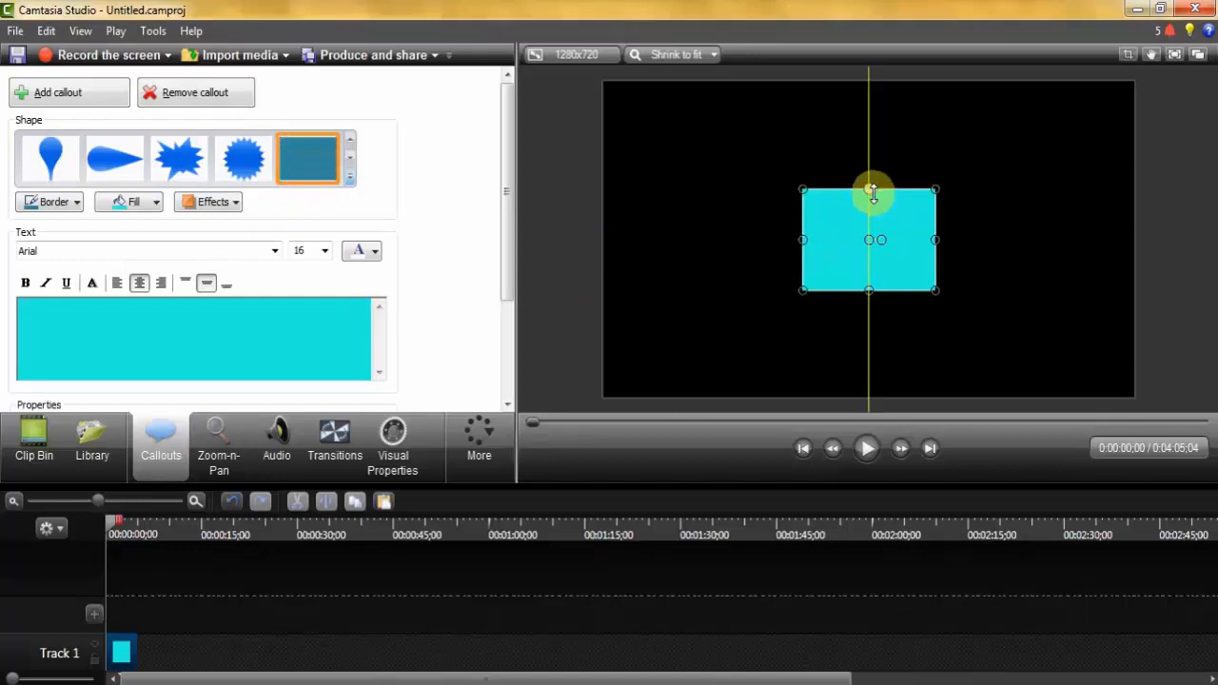
Reshape the cyan rectangle into a thin, wide horizontal bar and extend its timeline clip to 18 seconds
drag(872, 193, 876, 255)
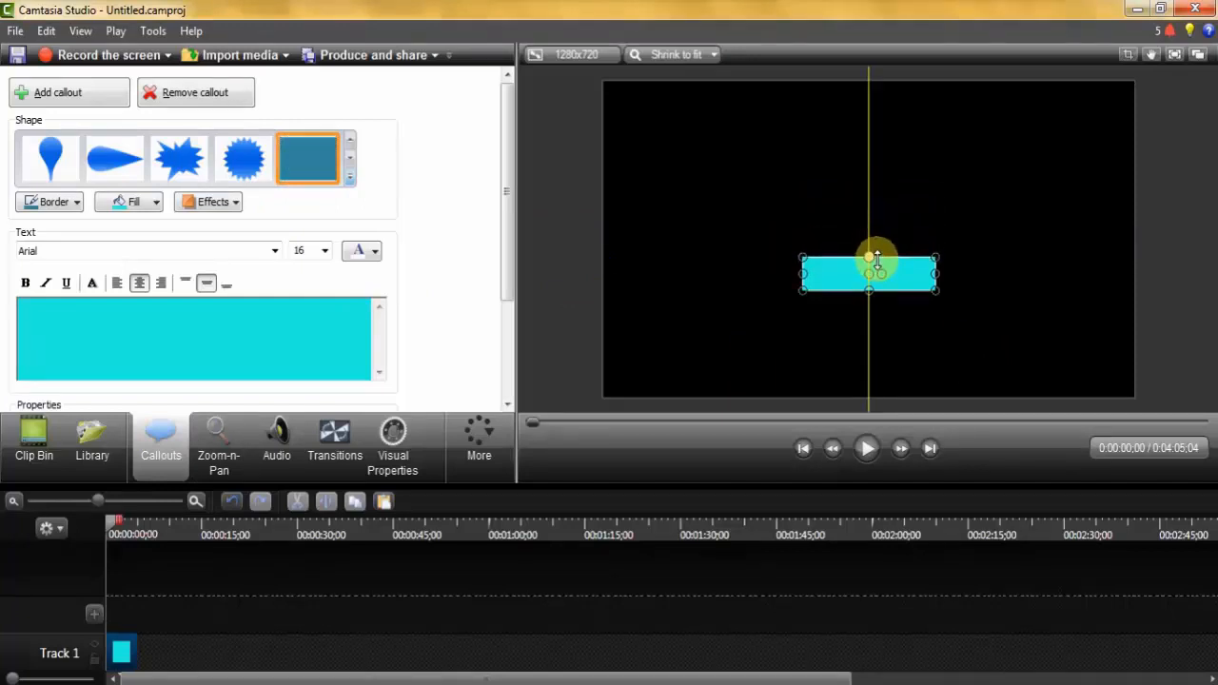
drag(799, 274, 715, 271)
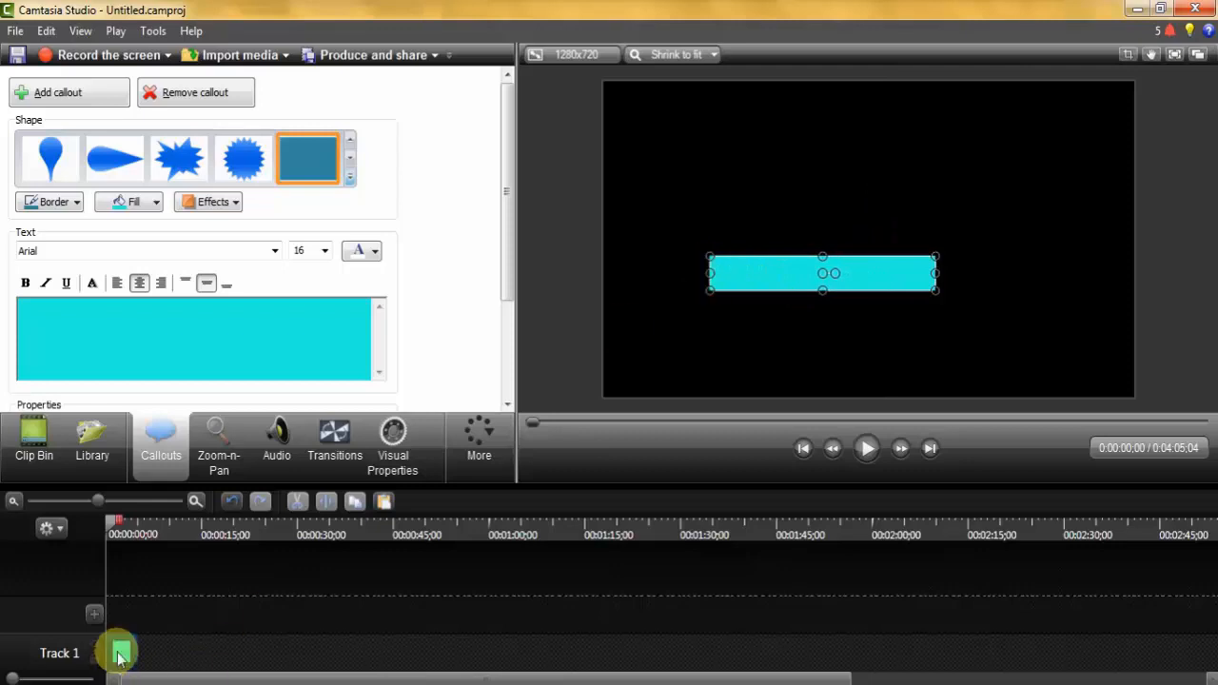
drag(130, 653, 218, 653)
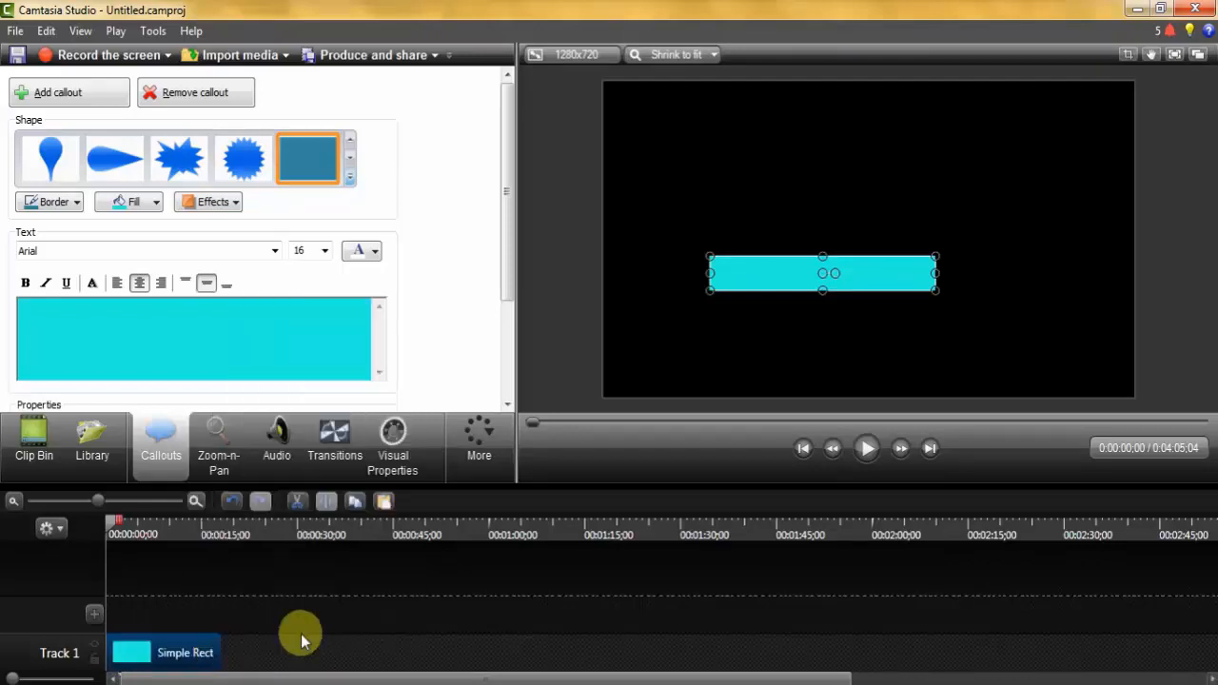
Duplicate the bar clip onto Track 2, then start both clips at about 3 seconds and shorten them to end at about 13.5 seconds
key(ctrl+v)
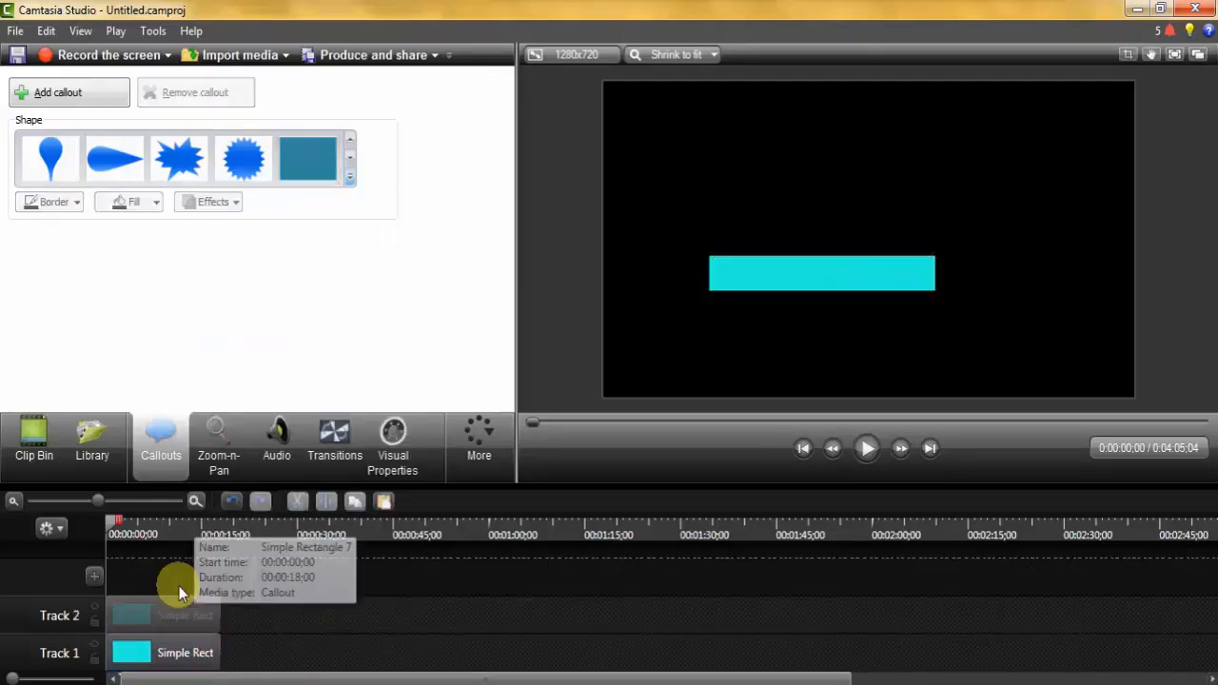
drag(220, 580, 213, 654)
drag(182, 613, 204, 611)
drag(98, 499, 130, 497)
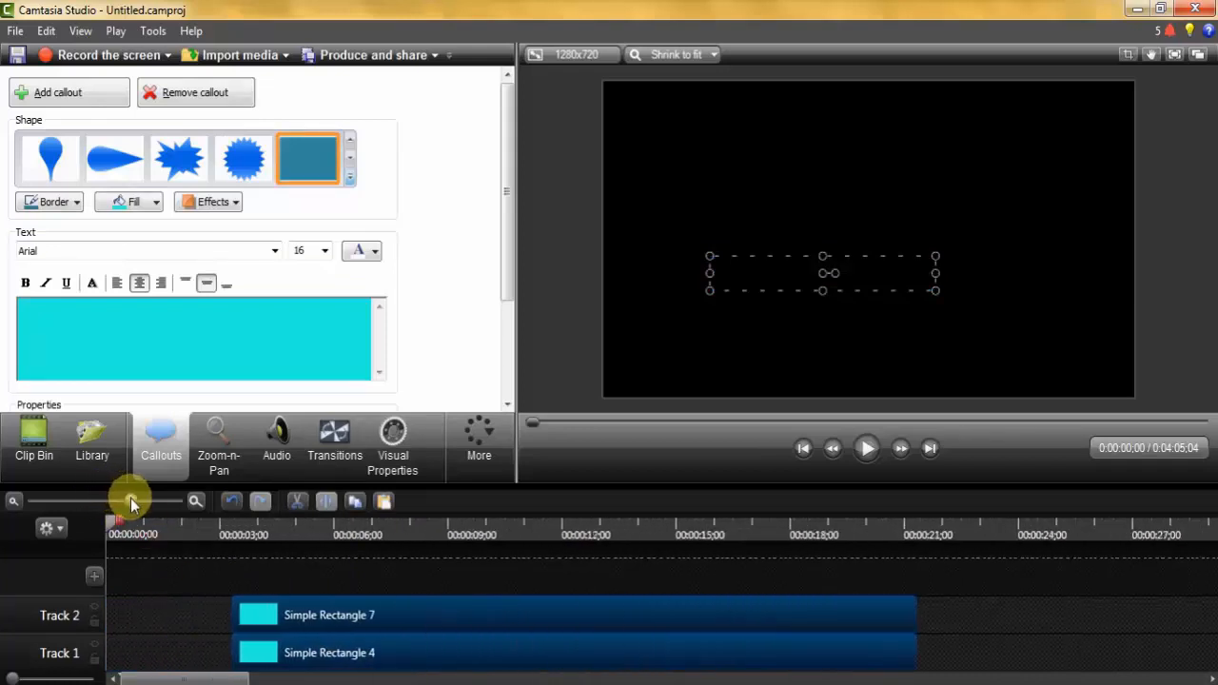
click(674, 614)
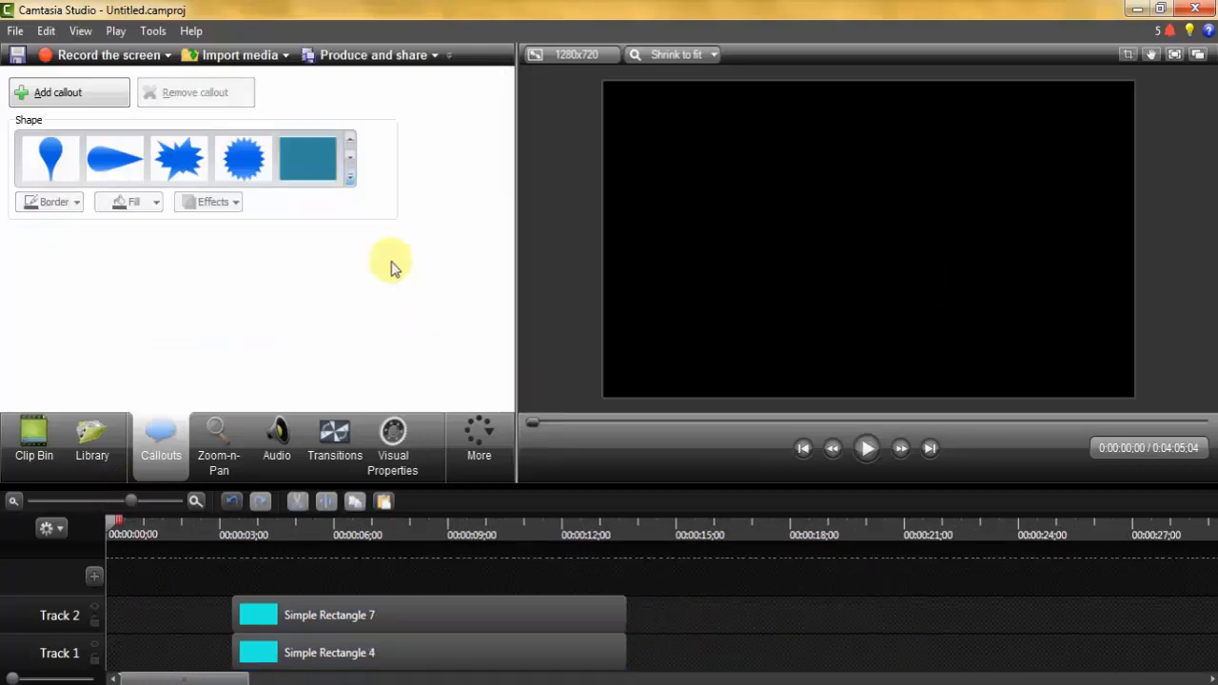
Add another rectangle callout on Track 3, shrink it to a small square, and place it over the bar's left part from about 4 seconds
click(316, 160)
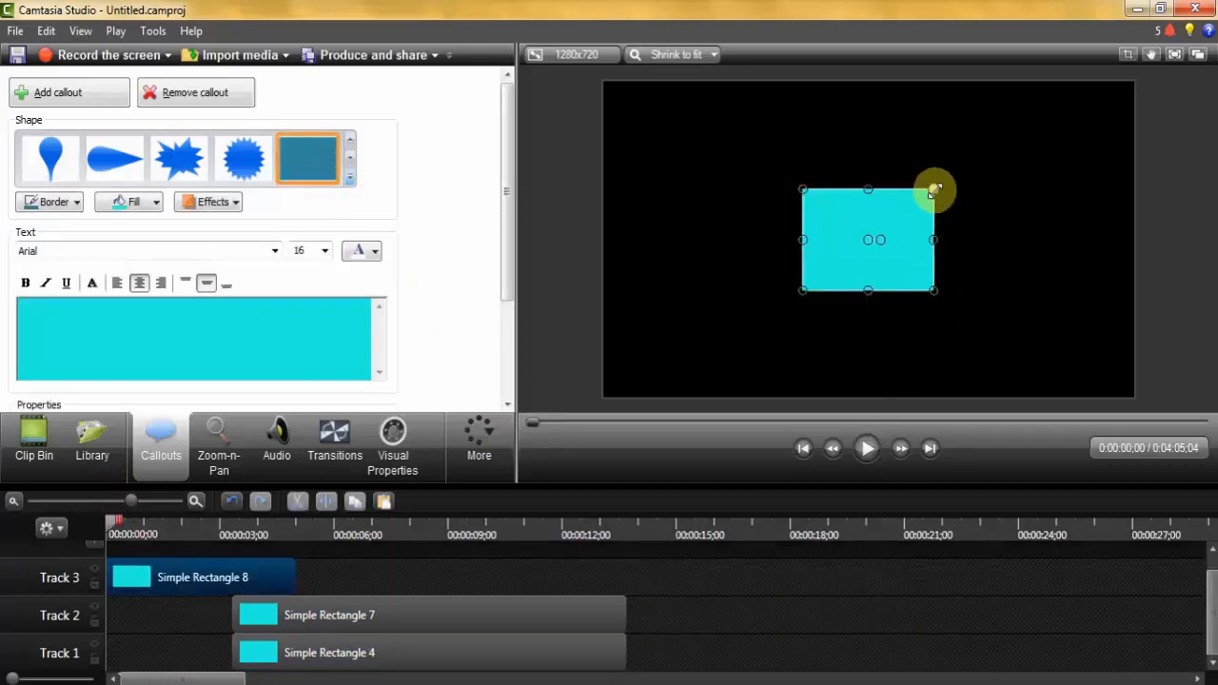
drag(935, 191, 901, 215)
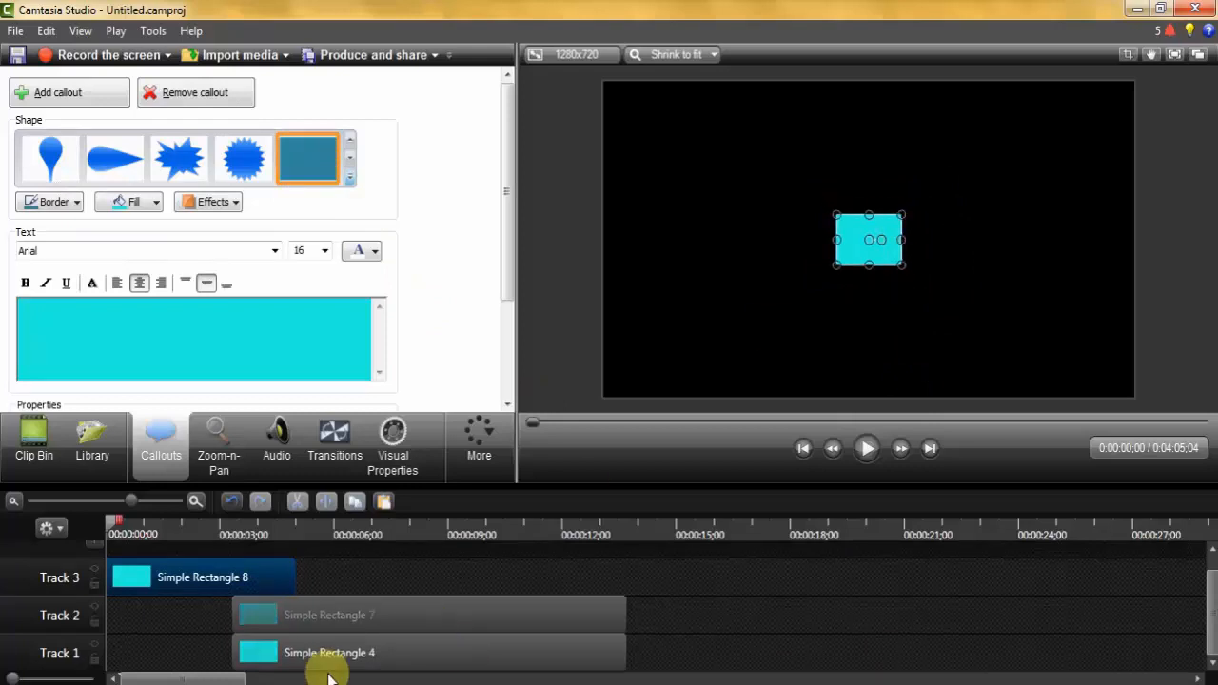
drag(184, 564, 314, 572)
drag(116, 521, 292, 550)
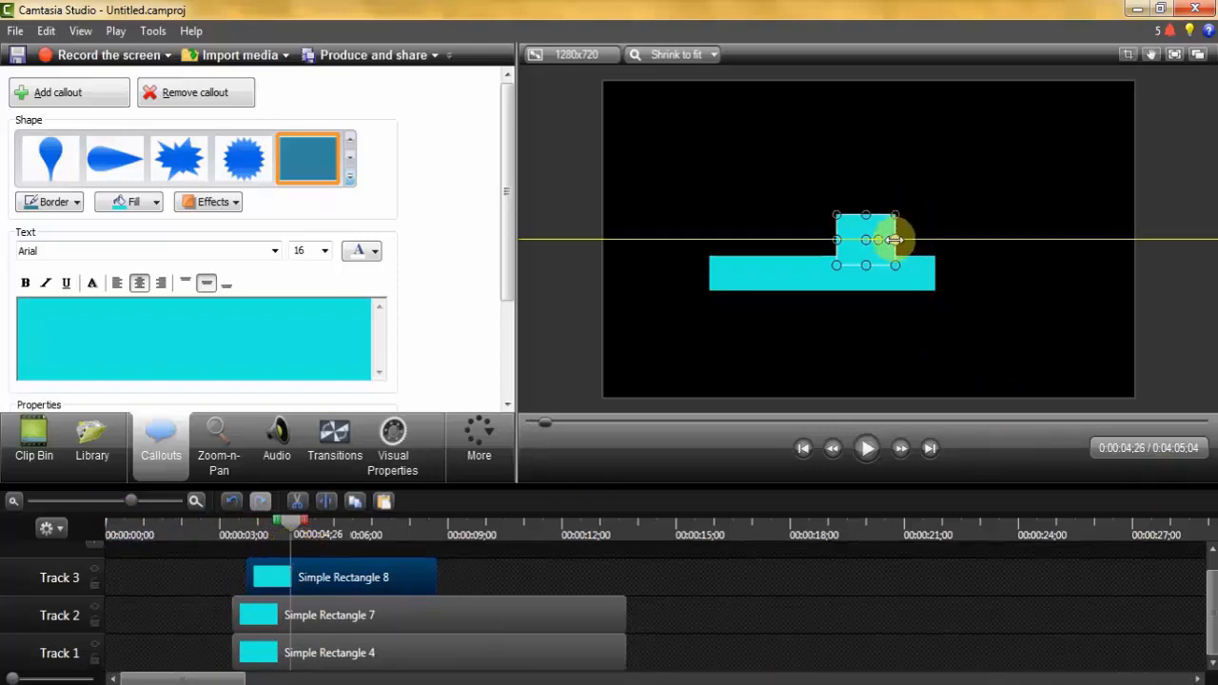
drag(894, 240, 759, 273)
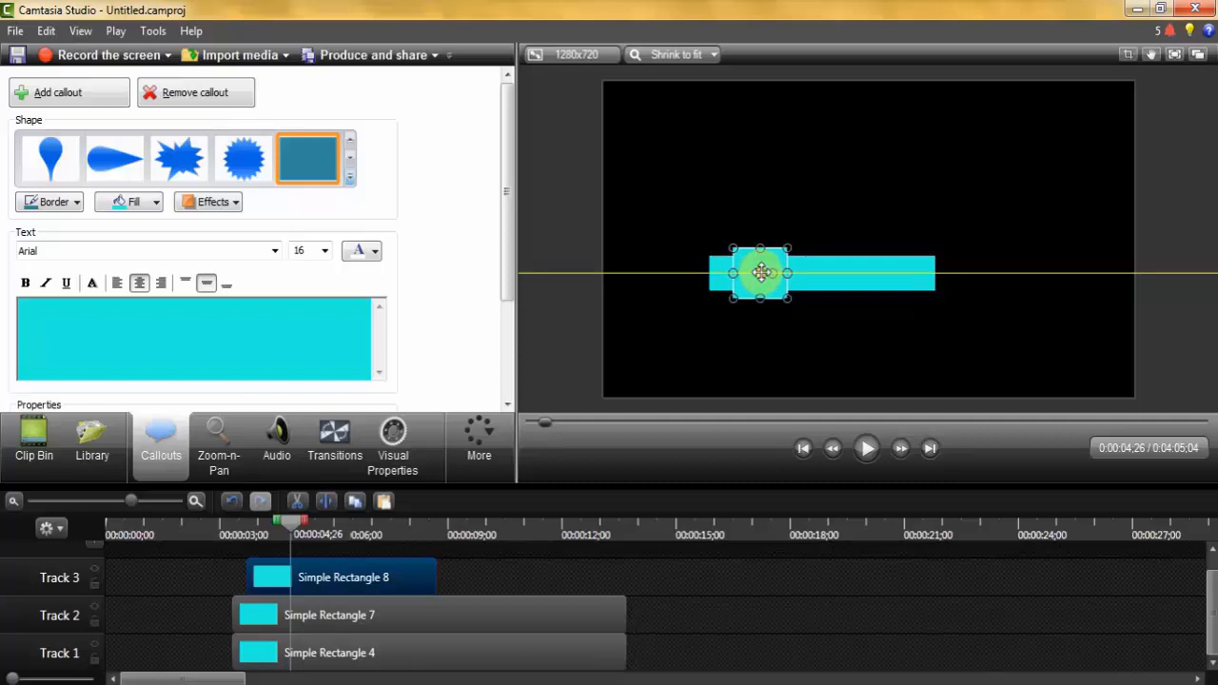
Copy the small square onto Track 4 and rotate the copy by about 50 degrees into a diamond over the original
right_click(321, 577)
click(463, 253)
key(ctrl+v)
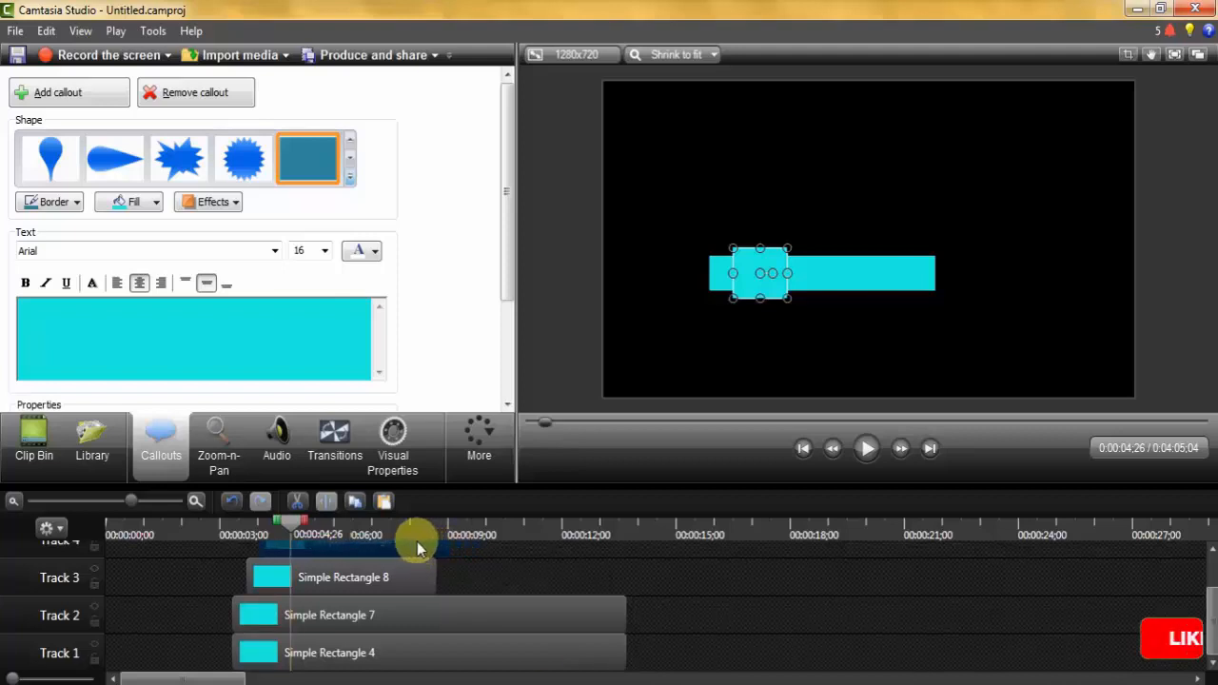
scroll(1206, 571, up, 1)
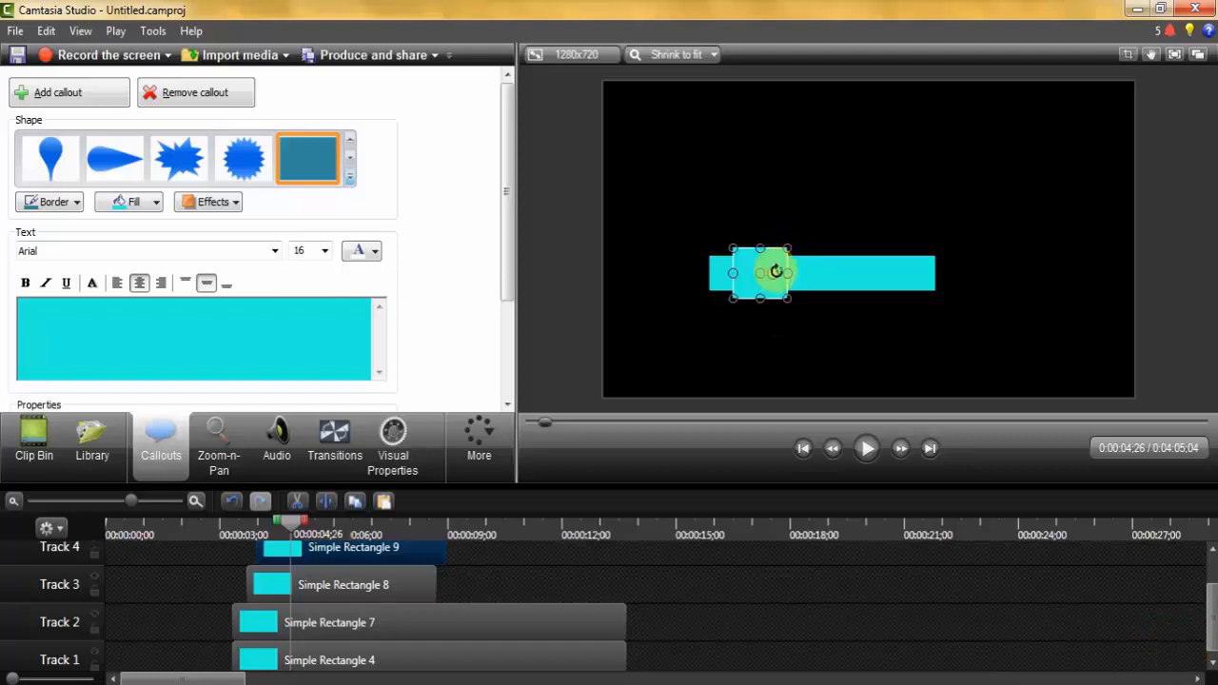
drag(775, 272, 769, 276)
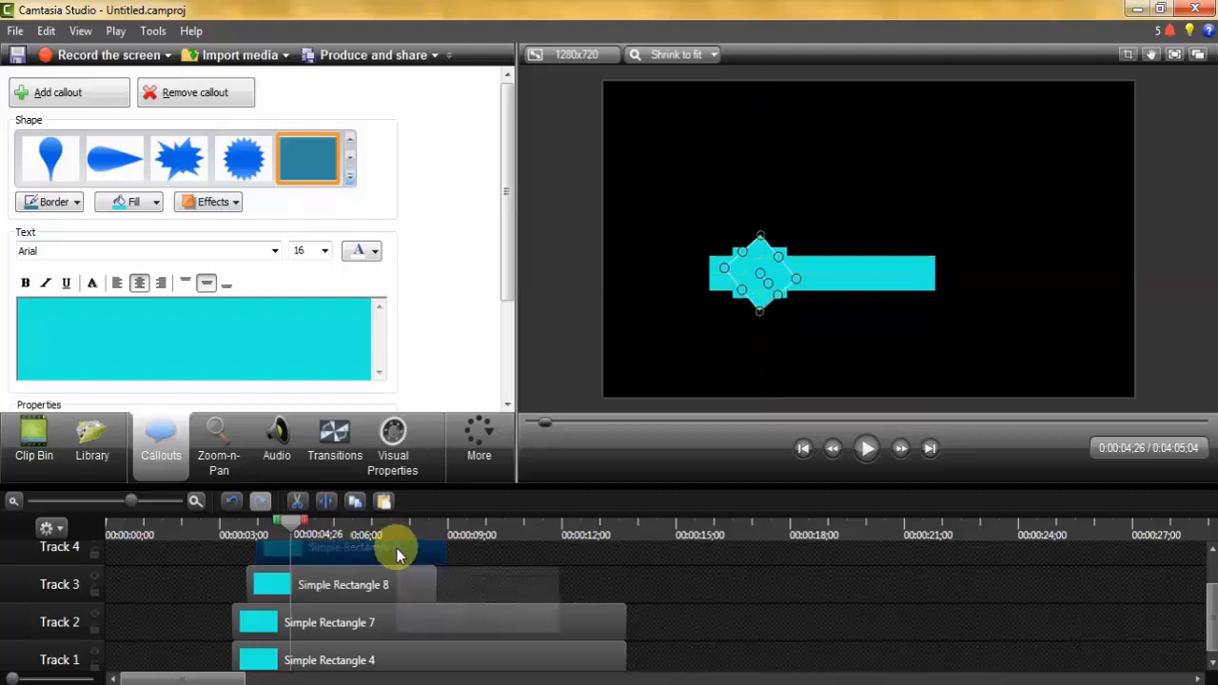
Fill the diamond with Dark Blue, Darker 25%, and fill the square behind it with teal
click(156, 203)
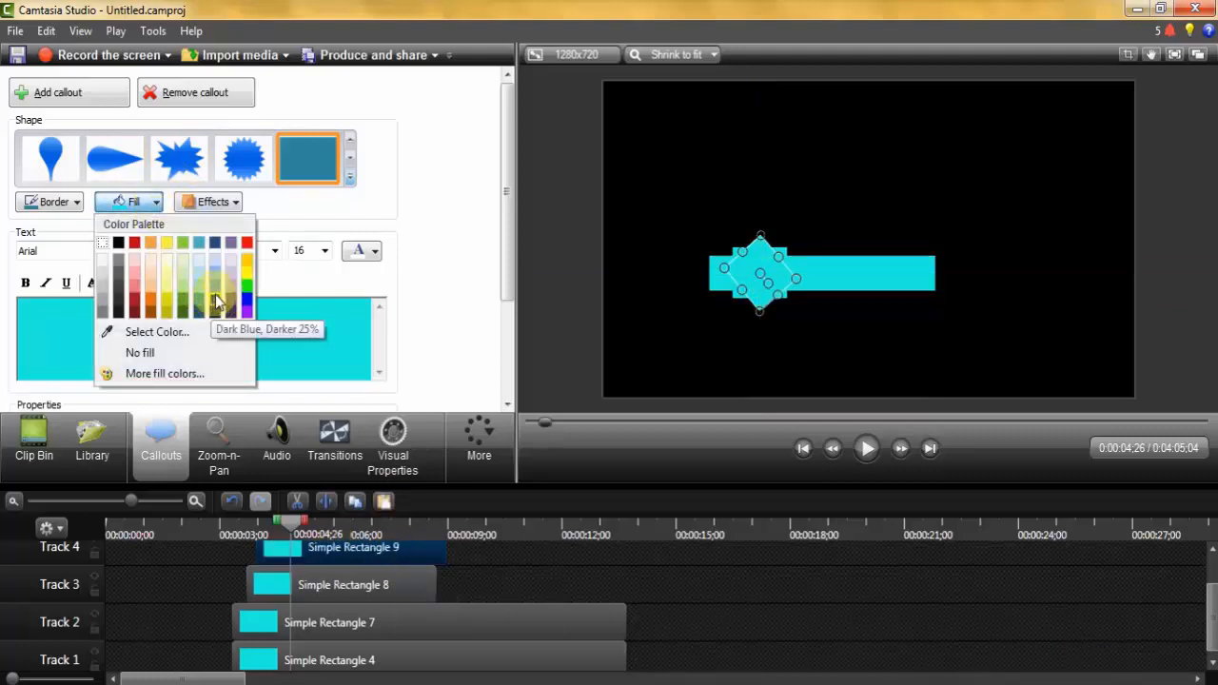
click(215, 297)
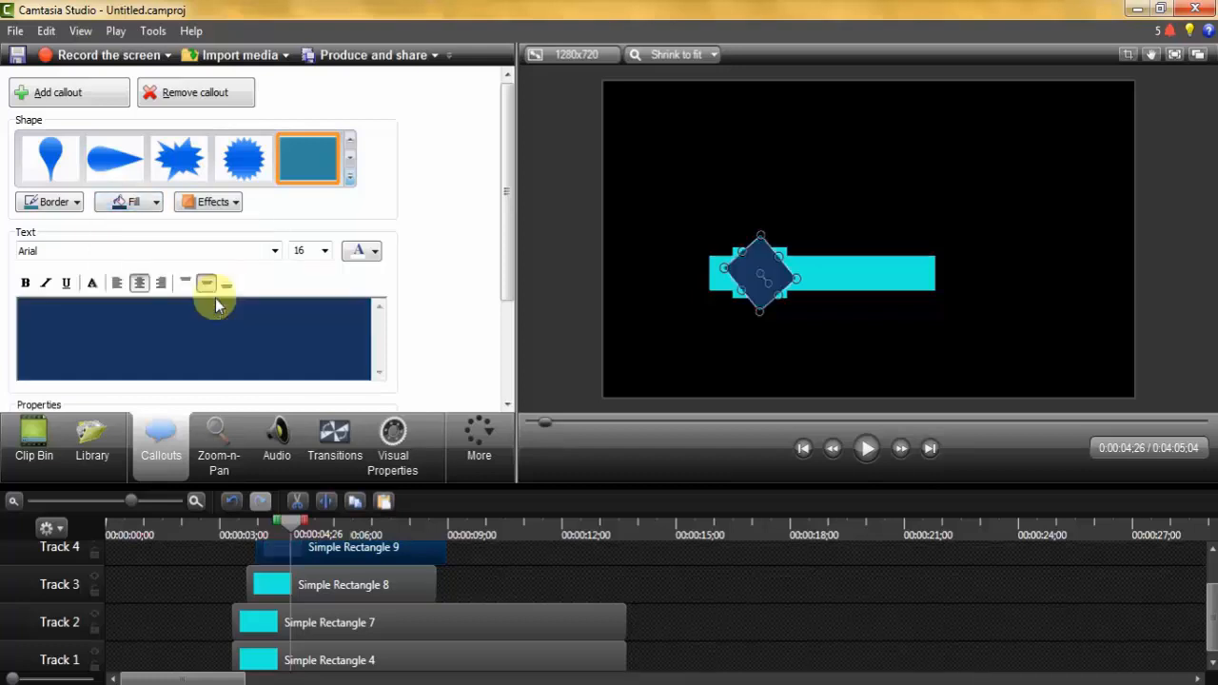
click(397, 584)
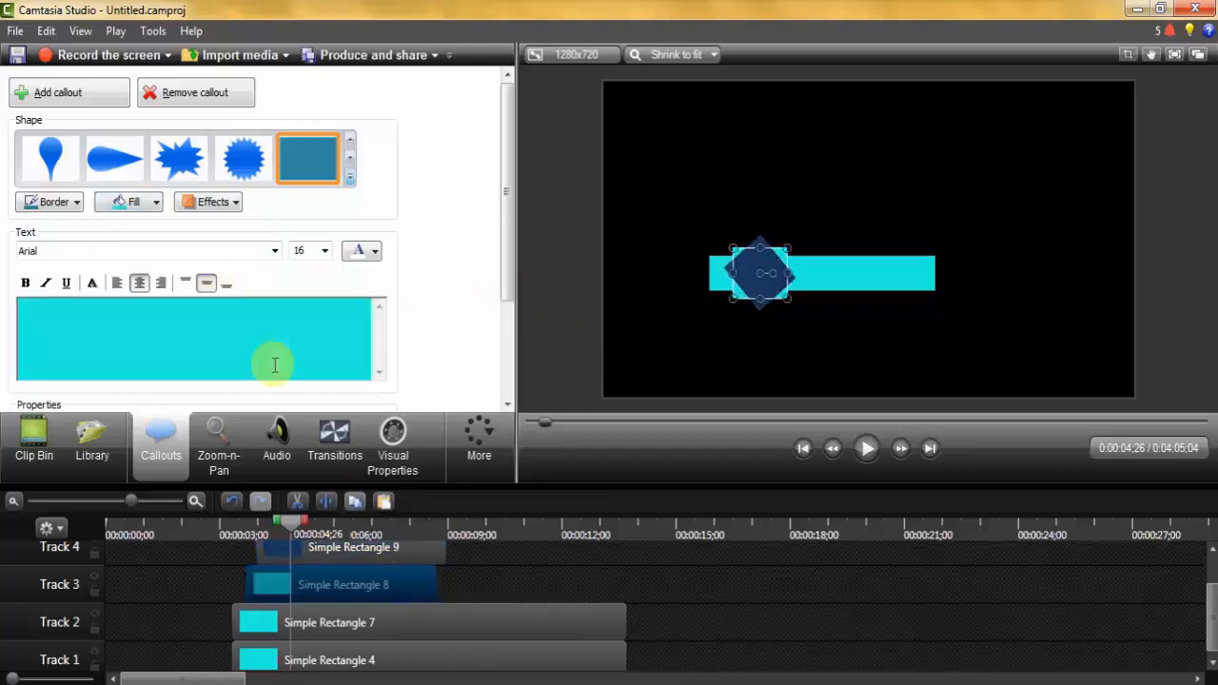
click(157, 203)
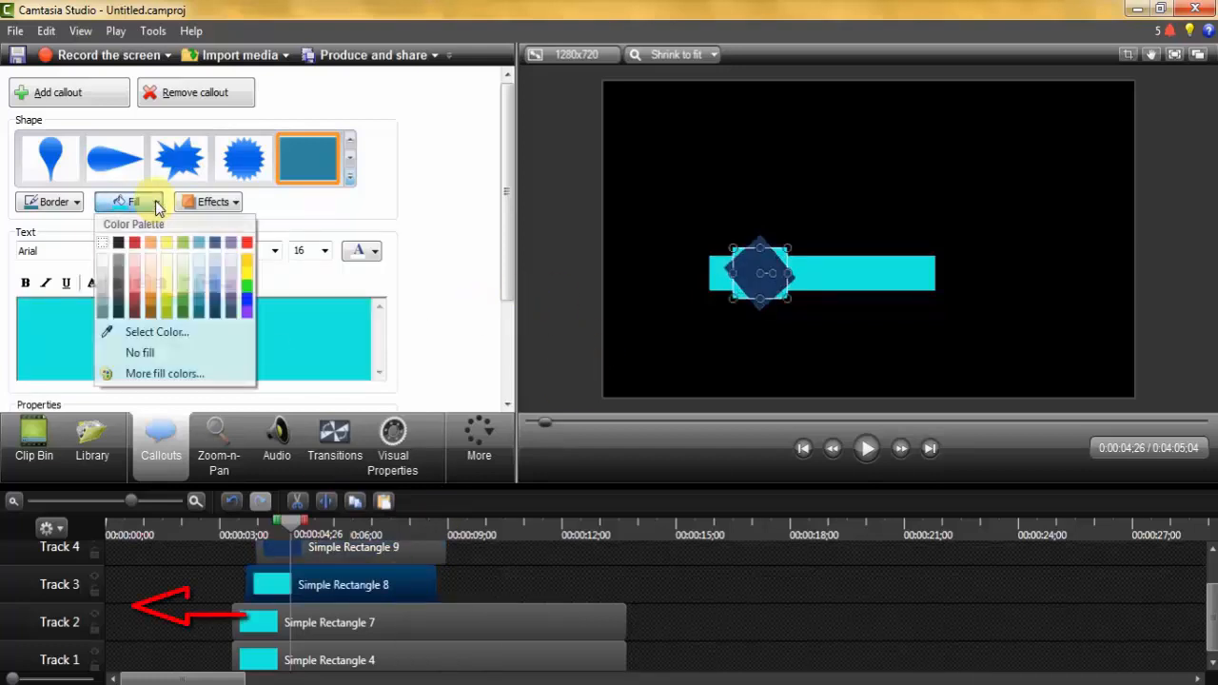
click(199, 299)
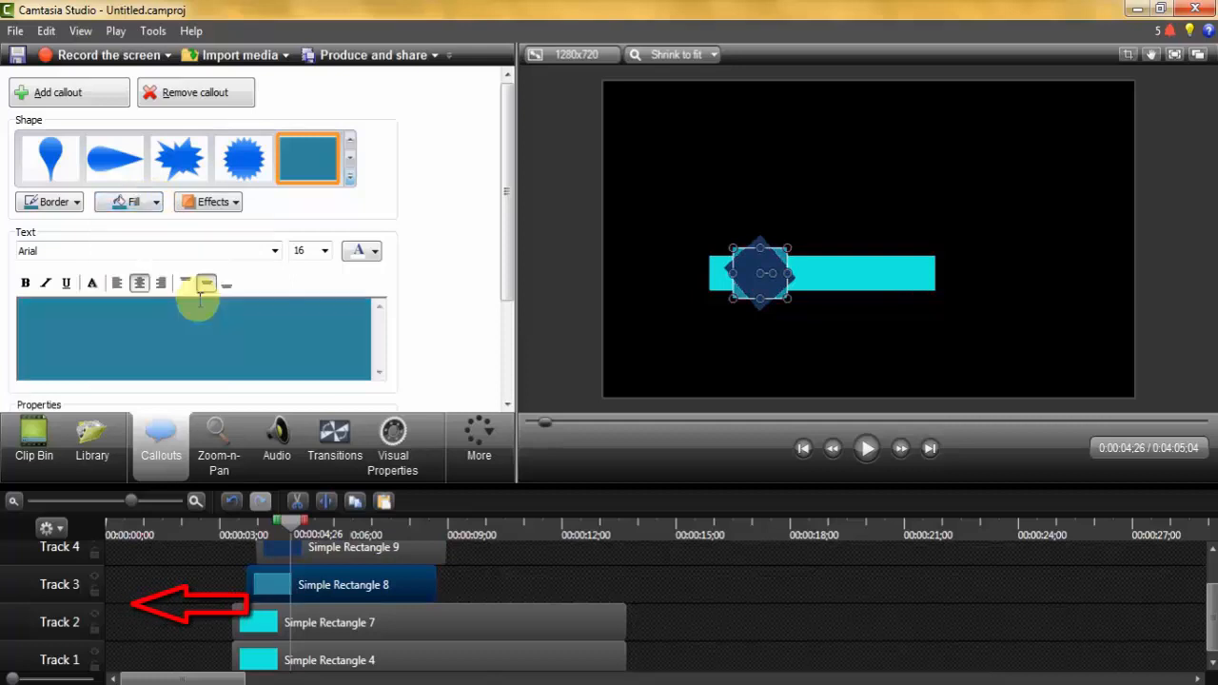
Add an orange circle callout on Track 5, sized to fit inside the diamond and centred on it
click(350, 177)
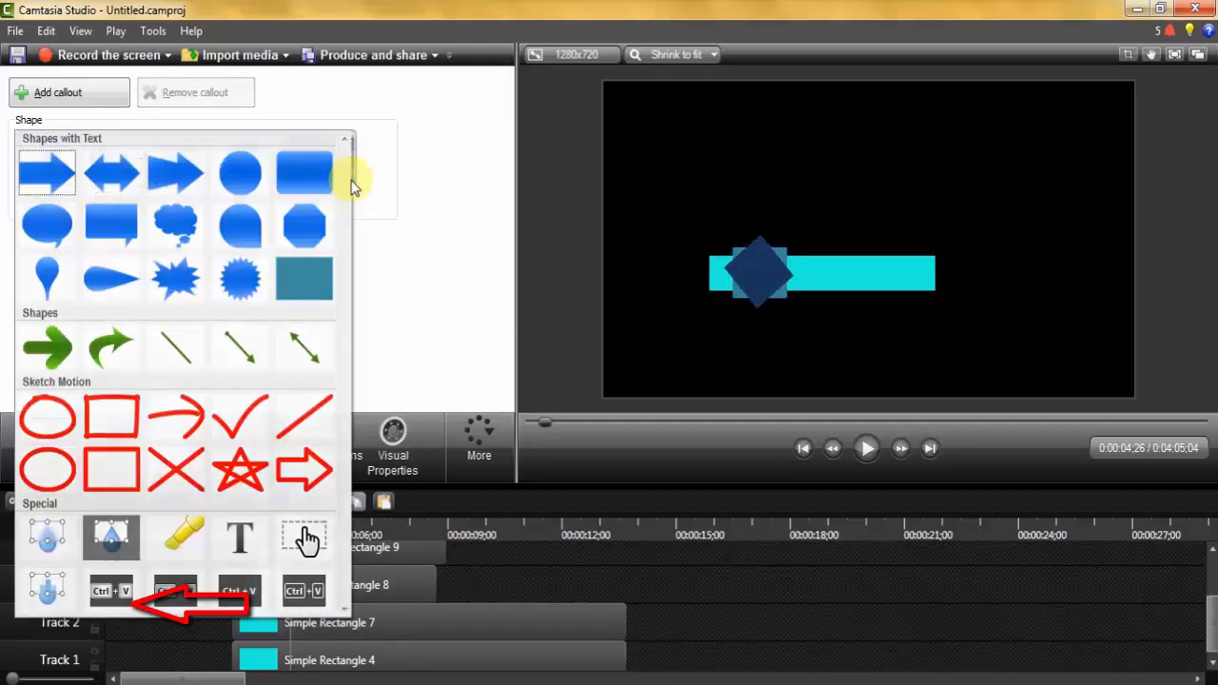
click(245, 181)
drag(804, 171, 760, 272)
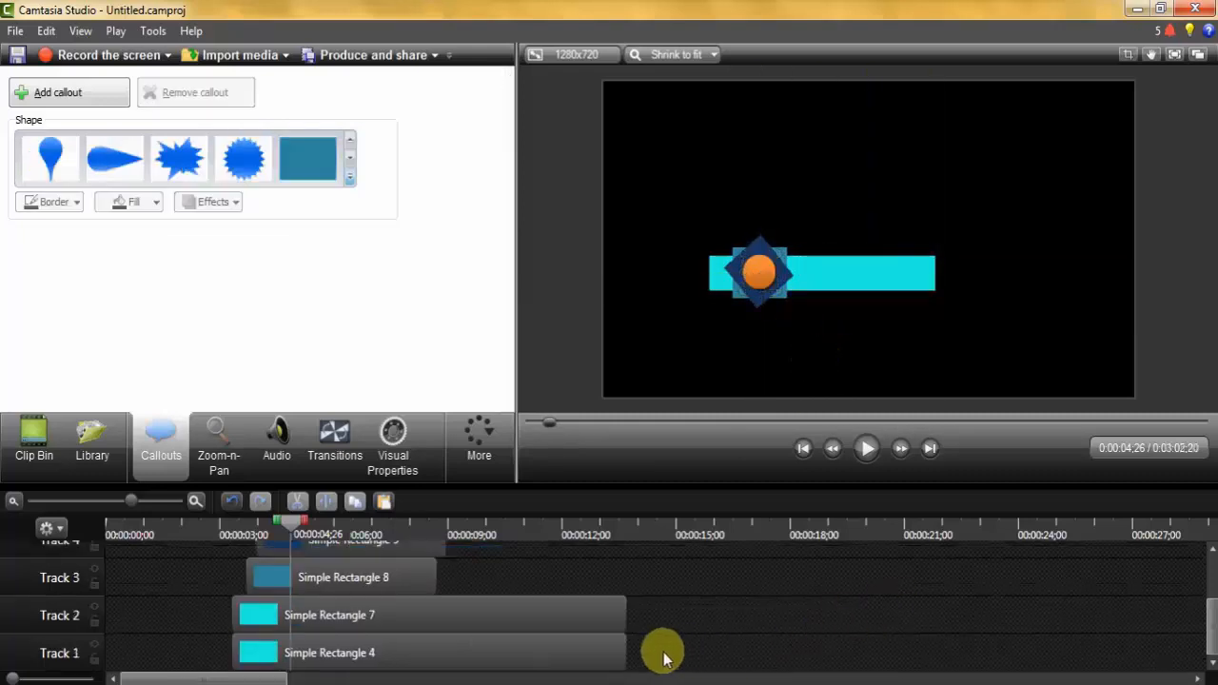
Select all the callout clips and shift them together to the beginning of the timeline
drag(664, 657, 218, 588)
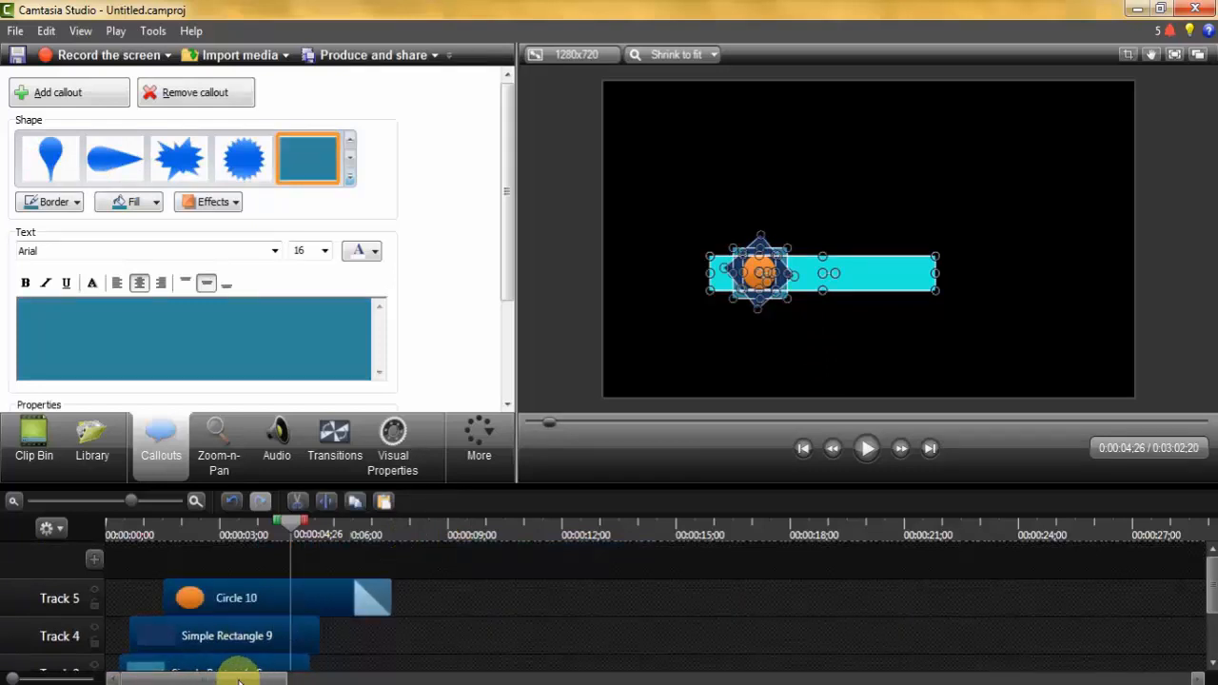
drag(238, 677, 188, 677)
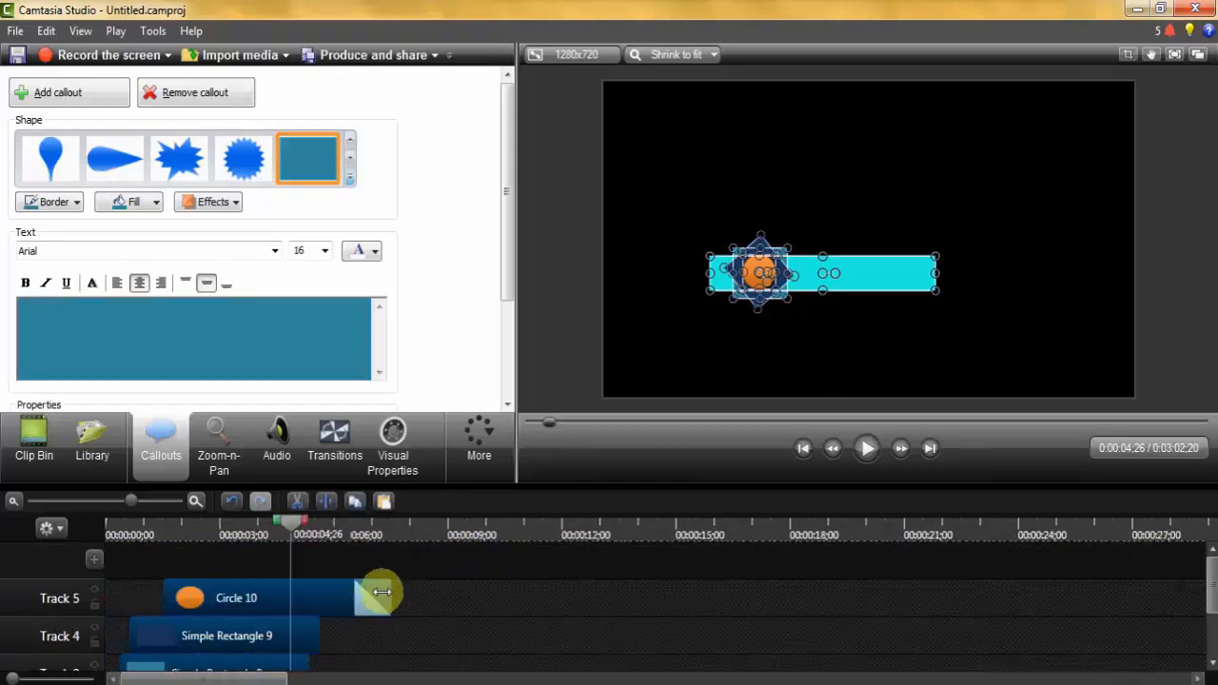
click(479, 633)
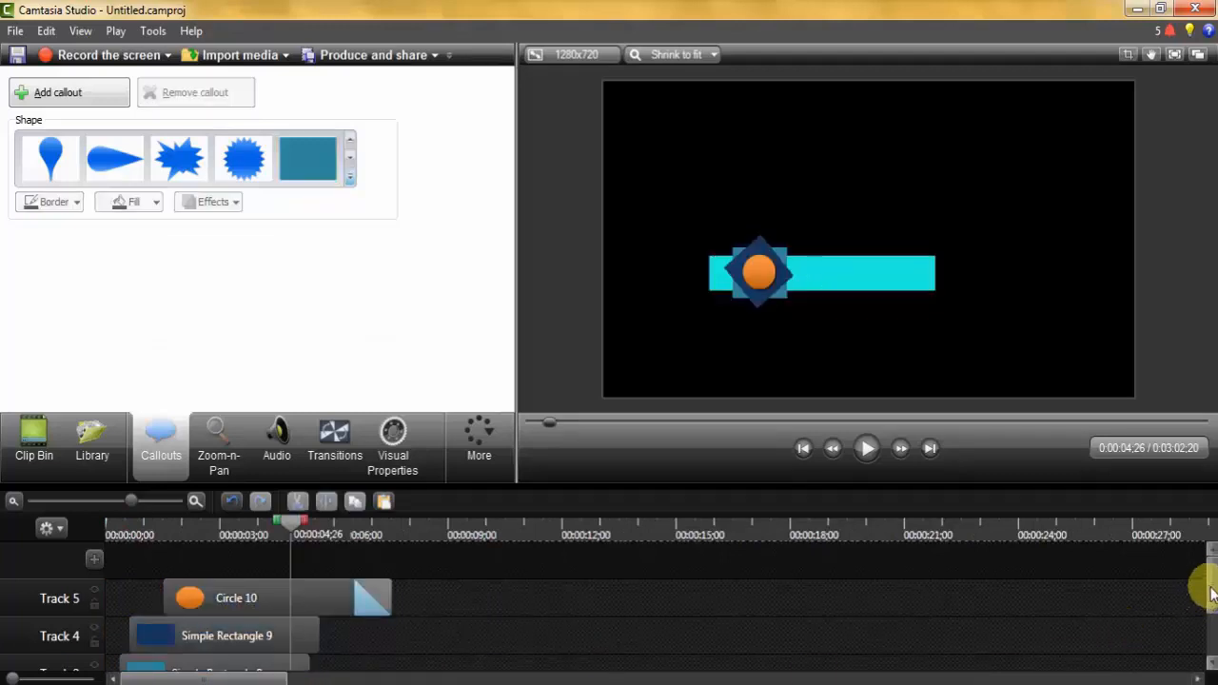
Stagger the clip starts: square and diamond at 0, the Track 1 bar slightly after, the Track 2 bar and circle at about half a second
drag(1210, 595, 1206, 619)
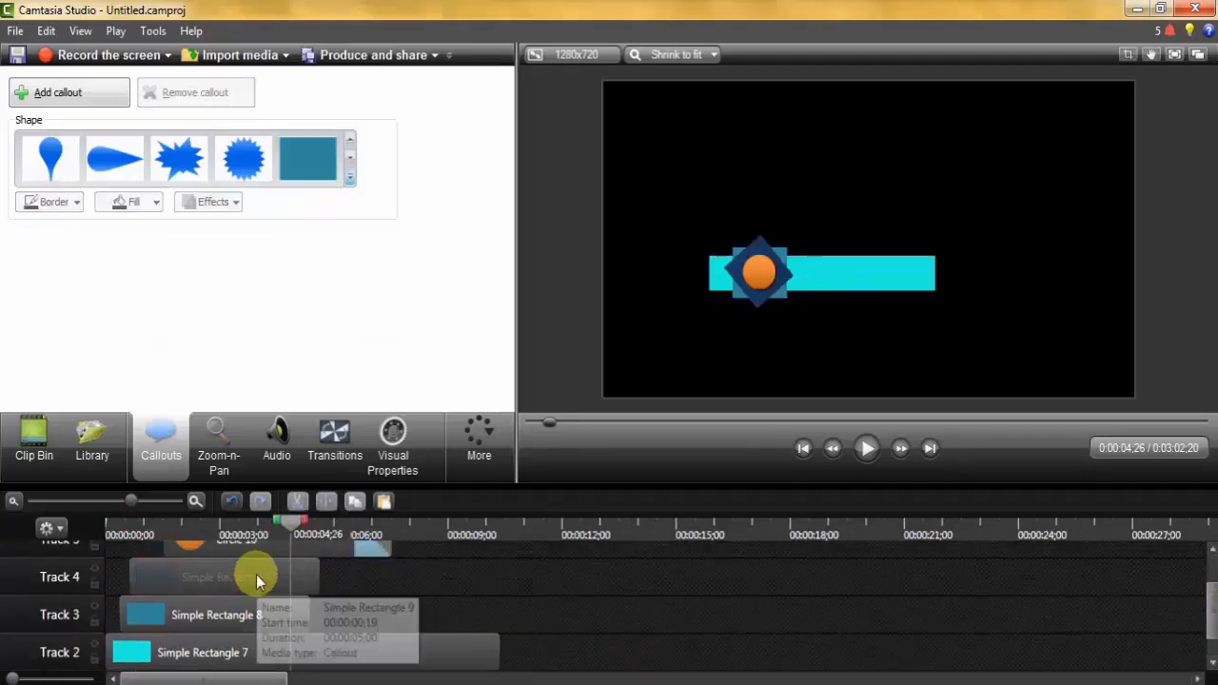
click(257, 581)
click(230, 652)
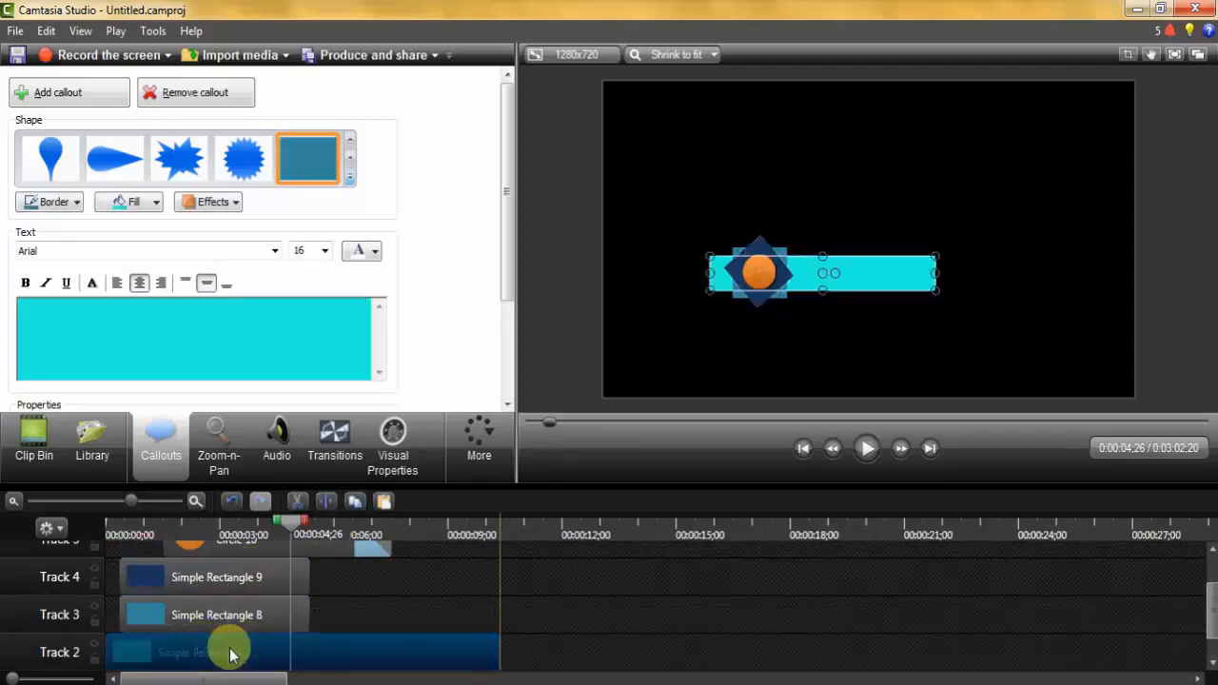
drag(230, 652, 274, 653)
drag(1211, 608, 1212, 626)
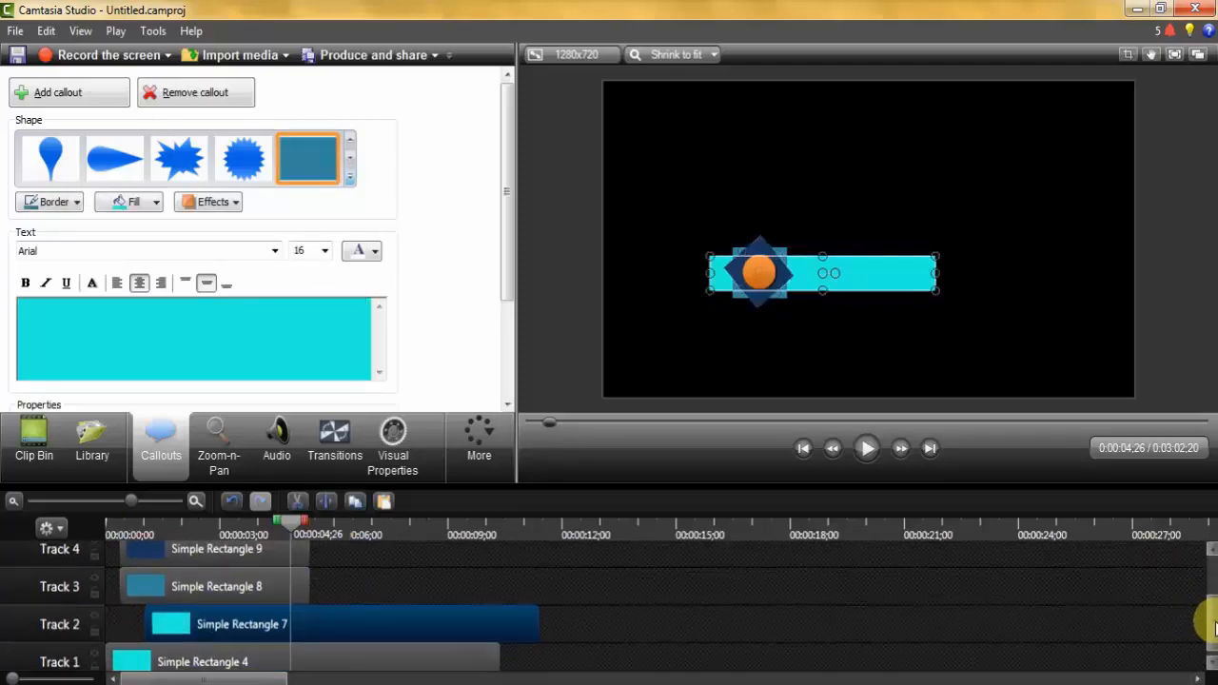
drag(302, 662, 317, 636)
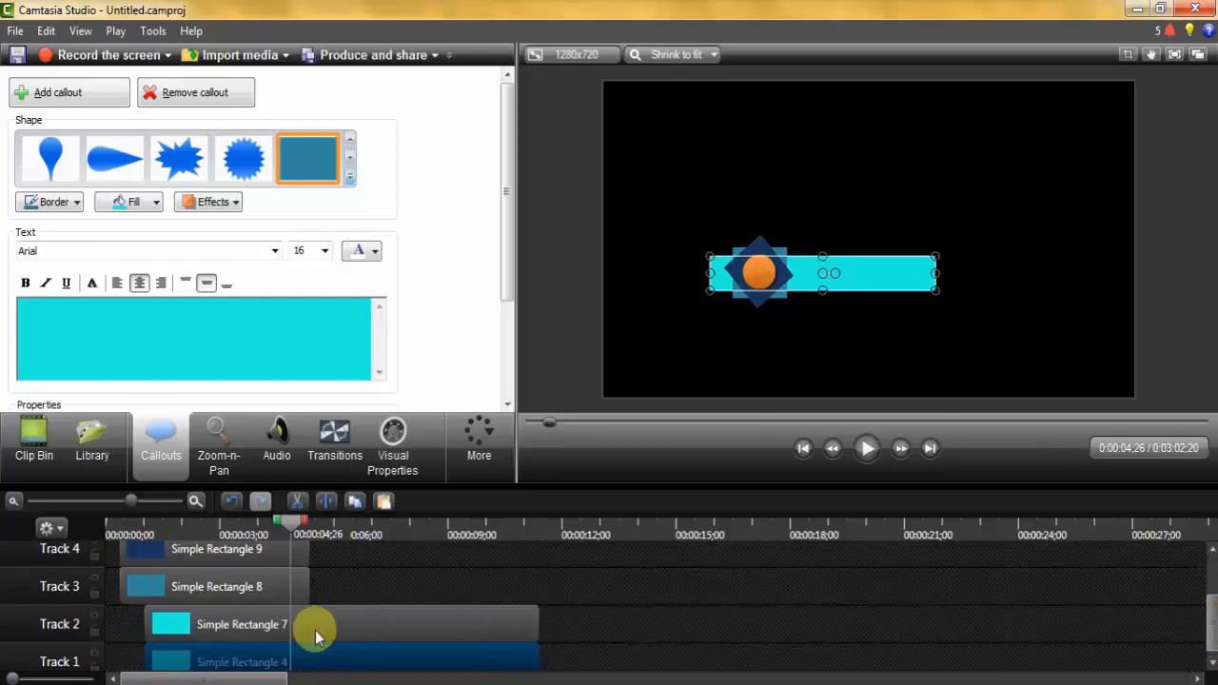
drag(319, 555, 291, 560)
drag(320, 627, 305, 666)
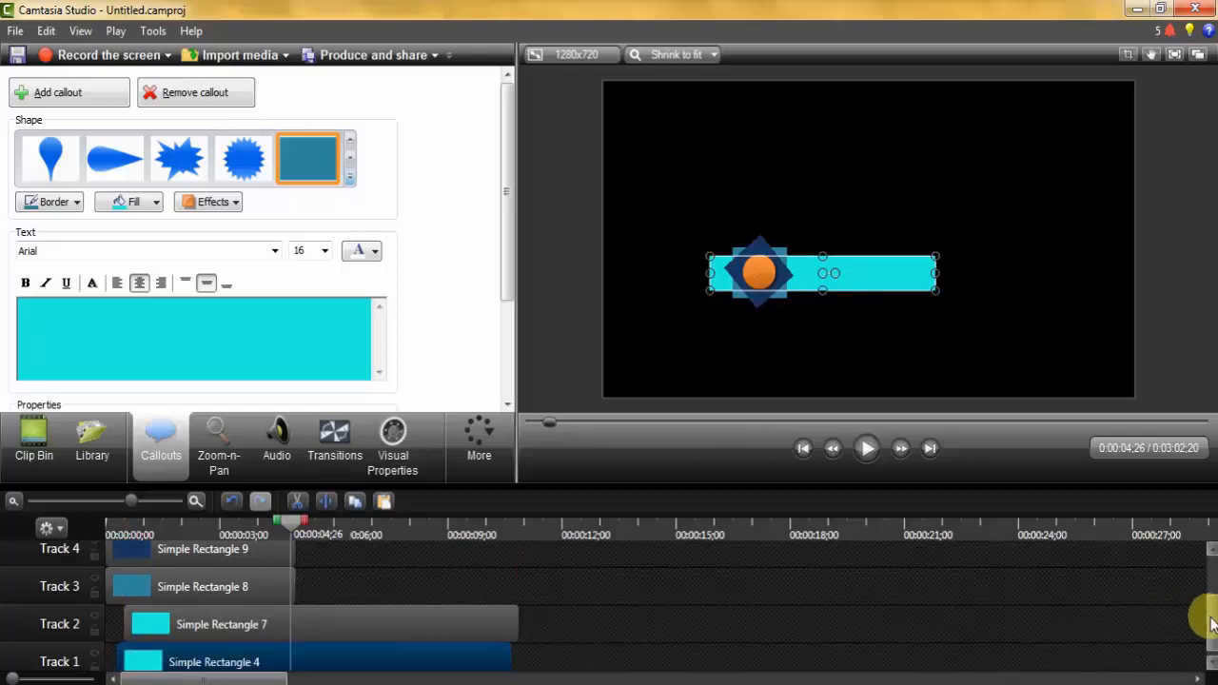
drag(1213, 625, 1204, 579)
click(316, 565)
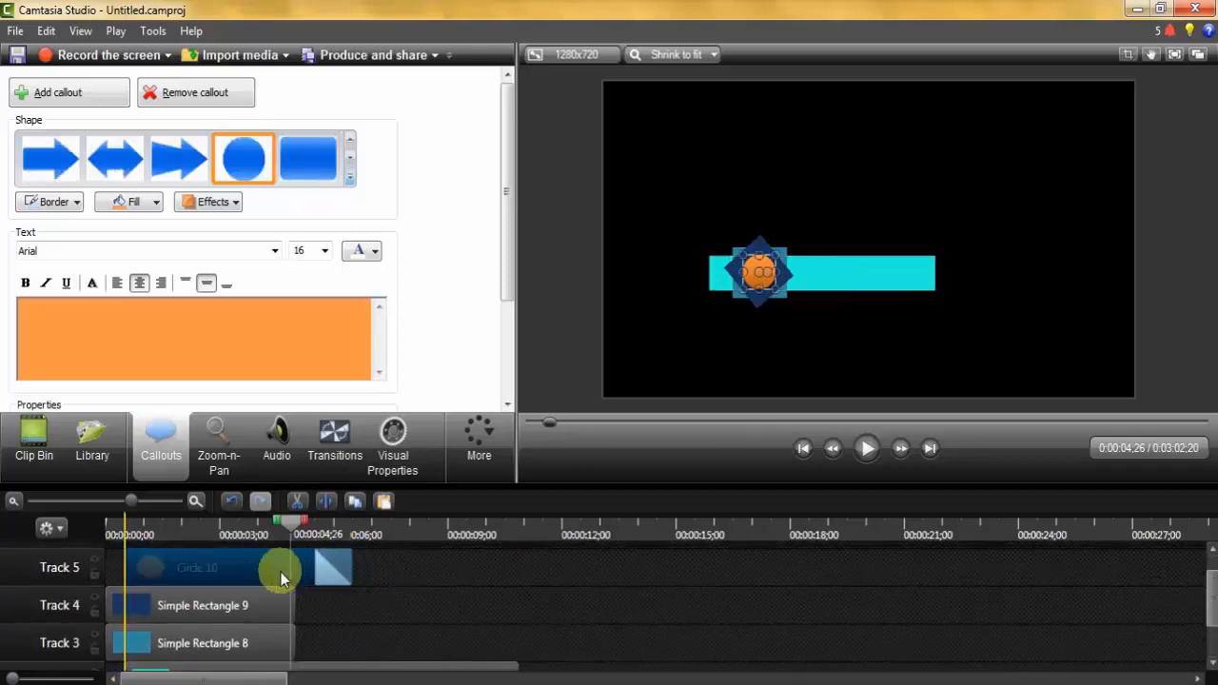
drag(281, 571, 281, 572)
Adjust the ends of the rectangle clips to line up with the circle's end, giving the teal square a duration of 6;16
drag(292, 615, 344, 617)
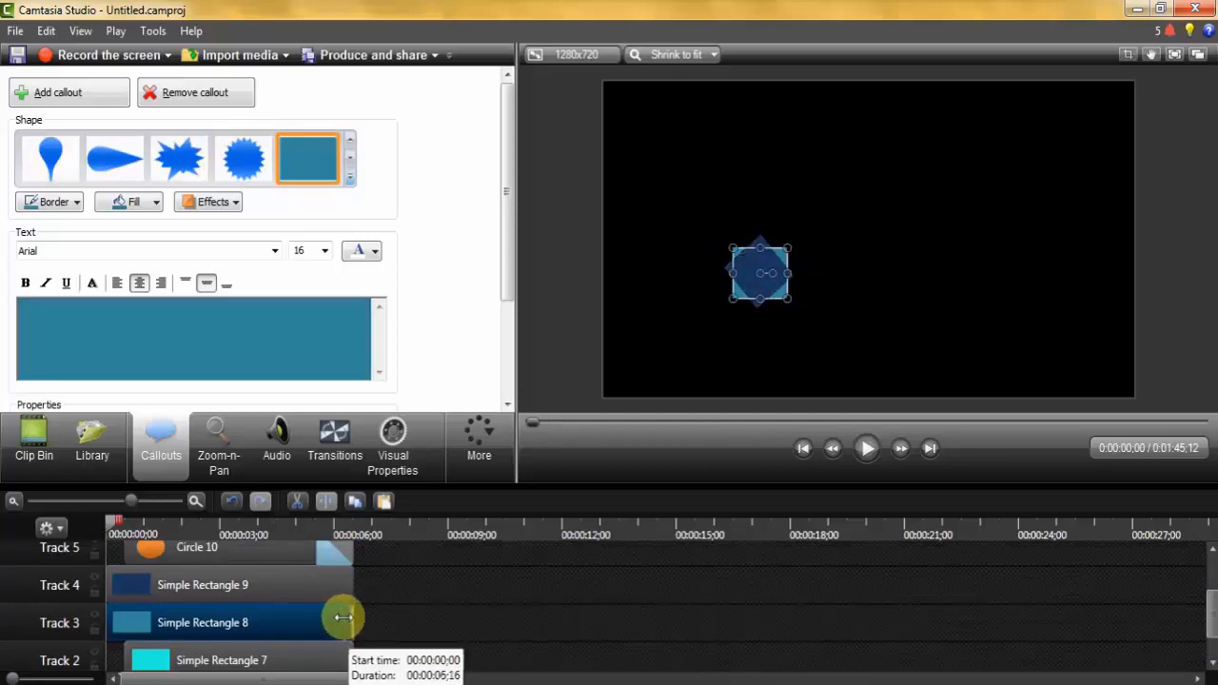
drag(1214, 609, 1212, 630)
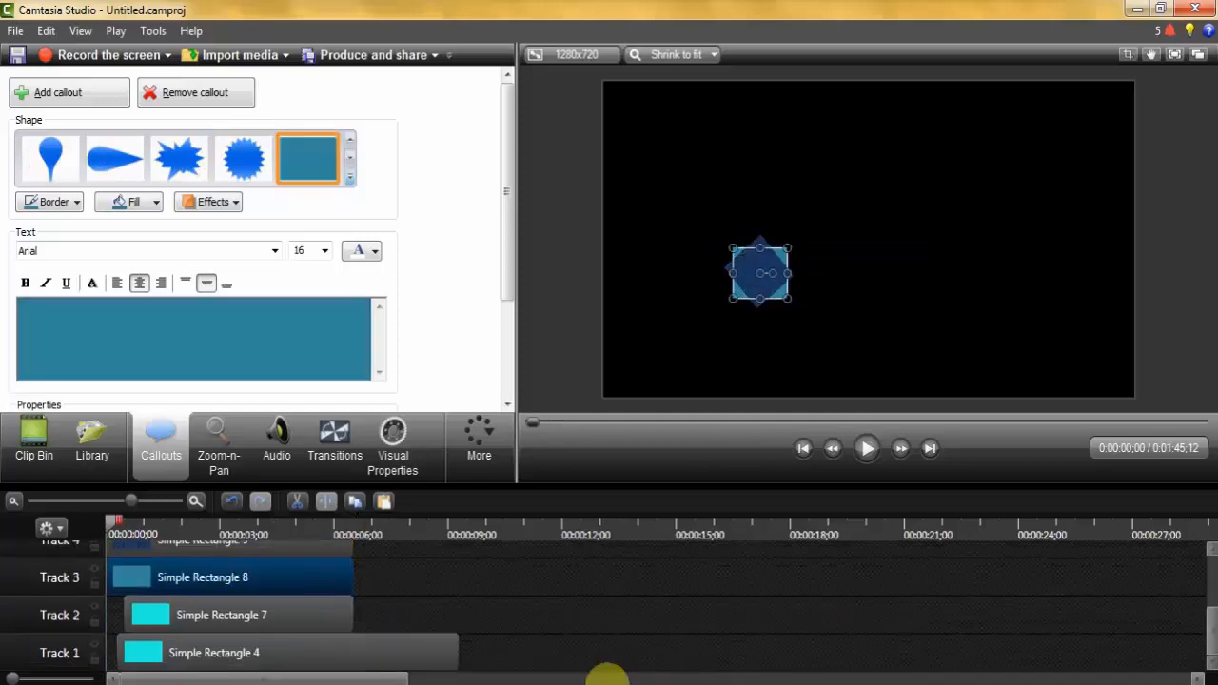
click(348, 652)
click(446, 624)
Add a visual property animation at the beginning of the teal square clip and the dark blue diamond clip
scroll(438, 609, up, 2)
click(393, 443)
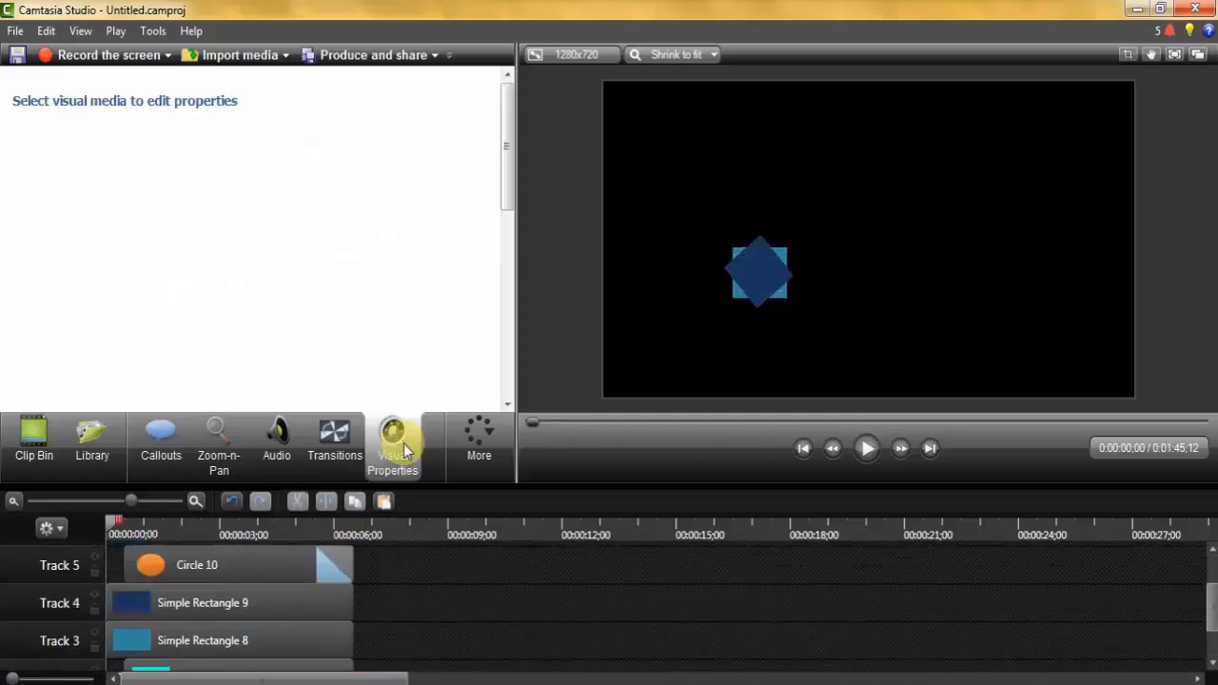
drag(111, 524, 107, 523)
click(147, 604)
click(167, 641)
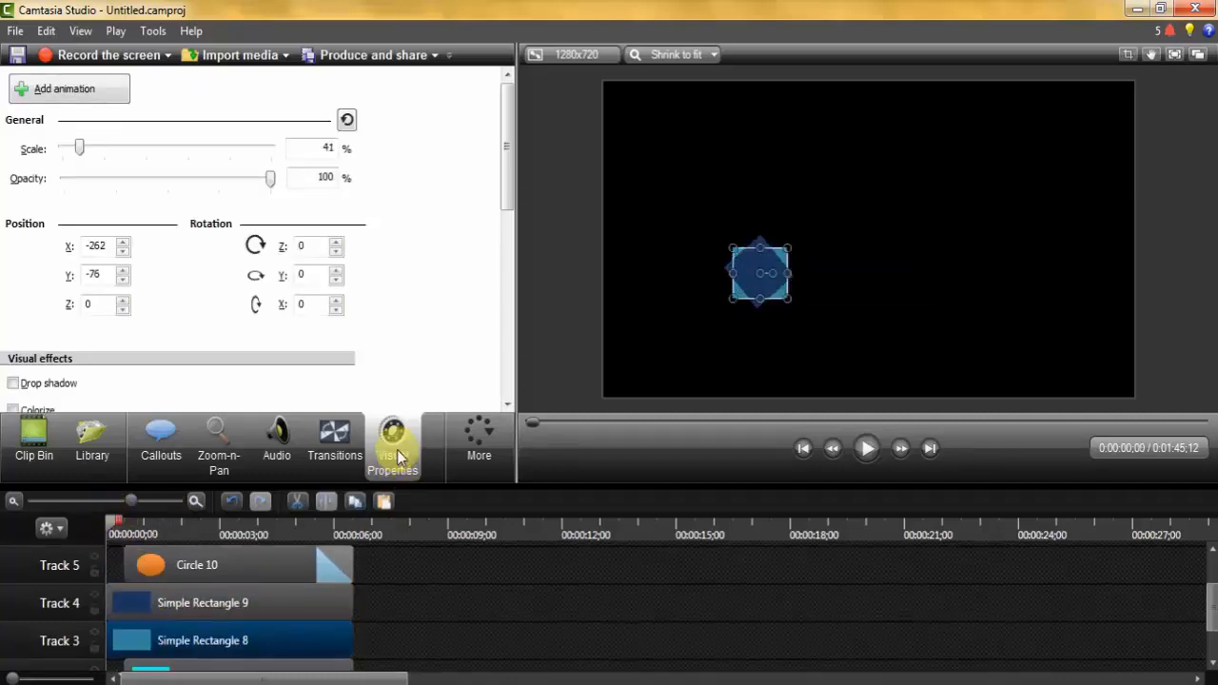
click(58, 90)
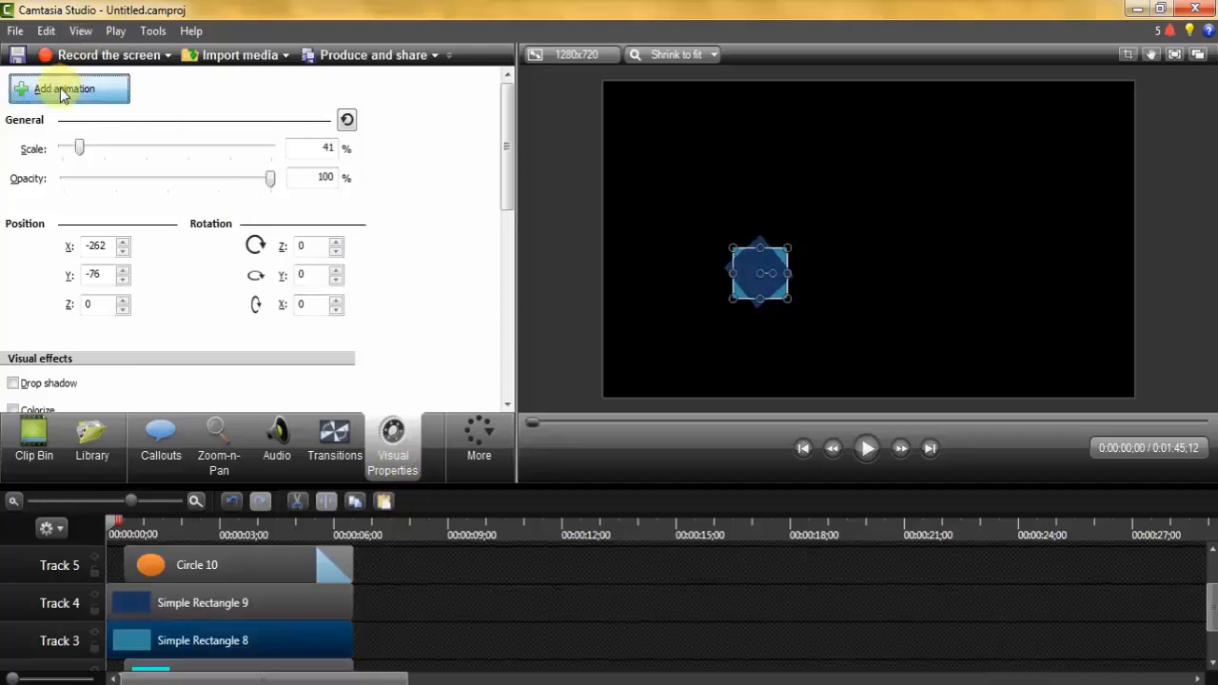
click(186, 607)
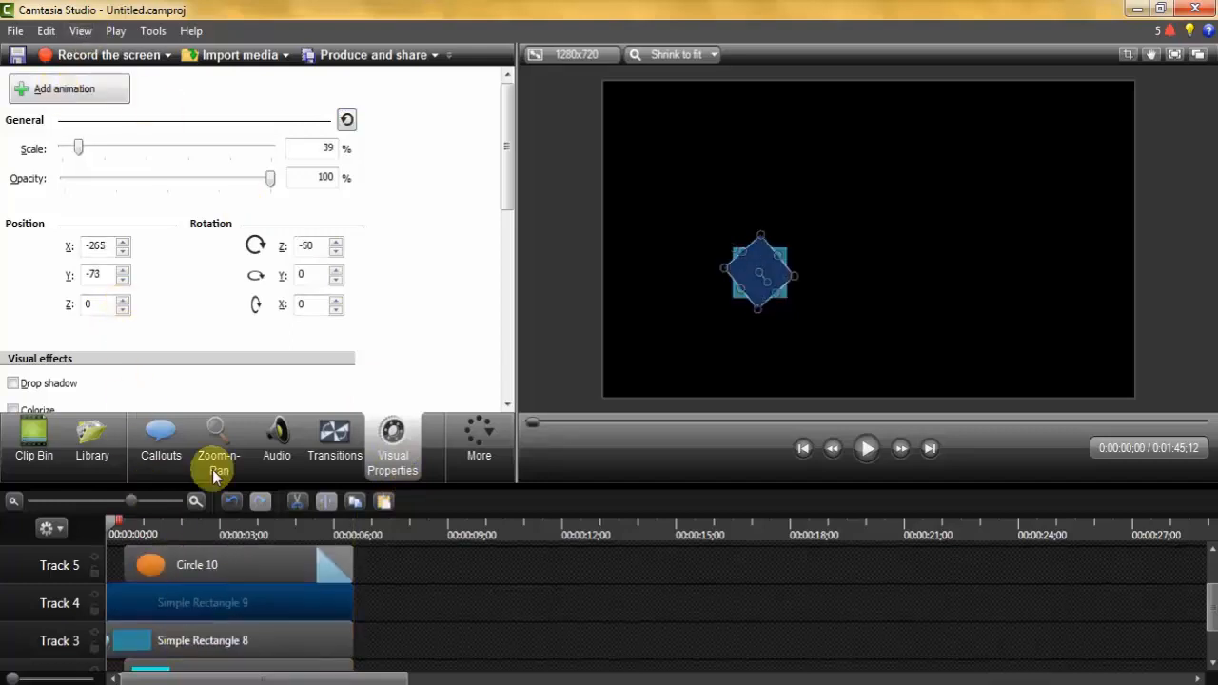
click(76, 99)
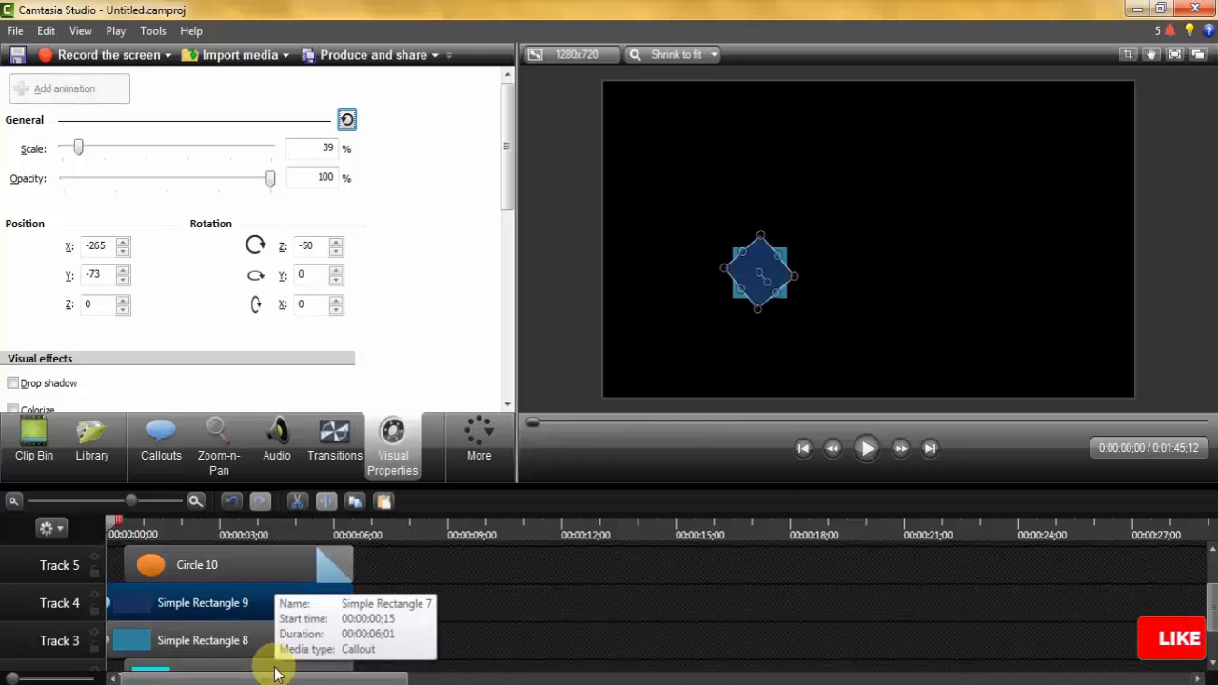
Set the teal square's animated Z rotation to -180 and rotate the dark blue diamond about half a turn in its animation
click(159, 645)
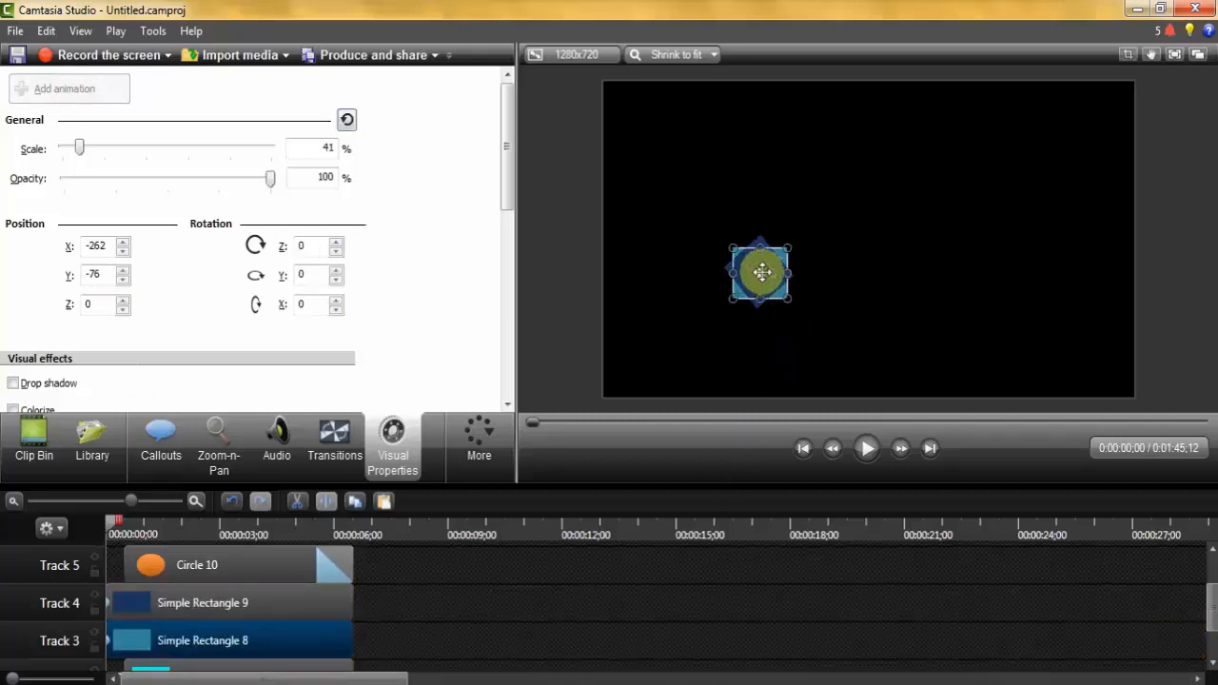
mouse_move(762, 273)
mouse_down()
mouse_move(764, 286)
mouse_move(748, 273)
mouse_up()
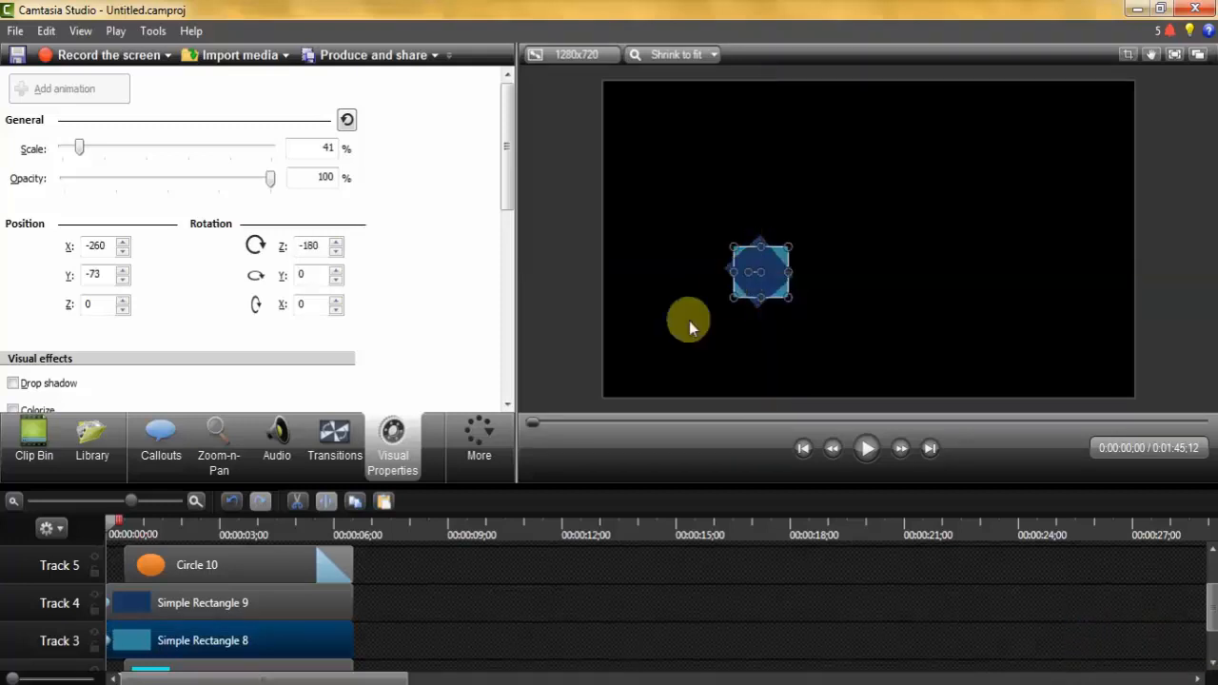
click(337, 600)
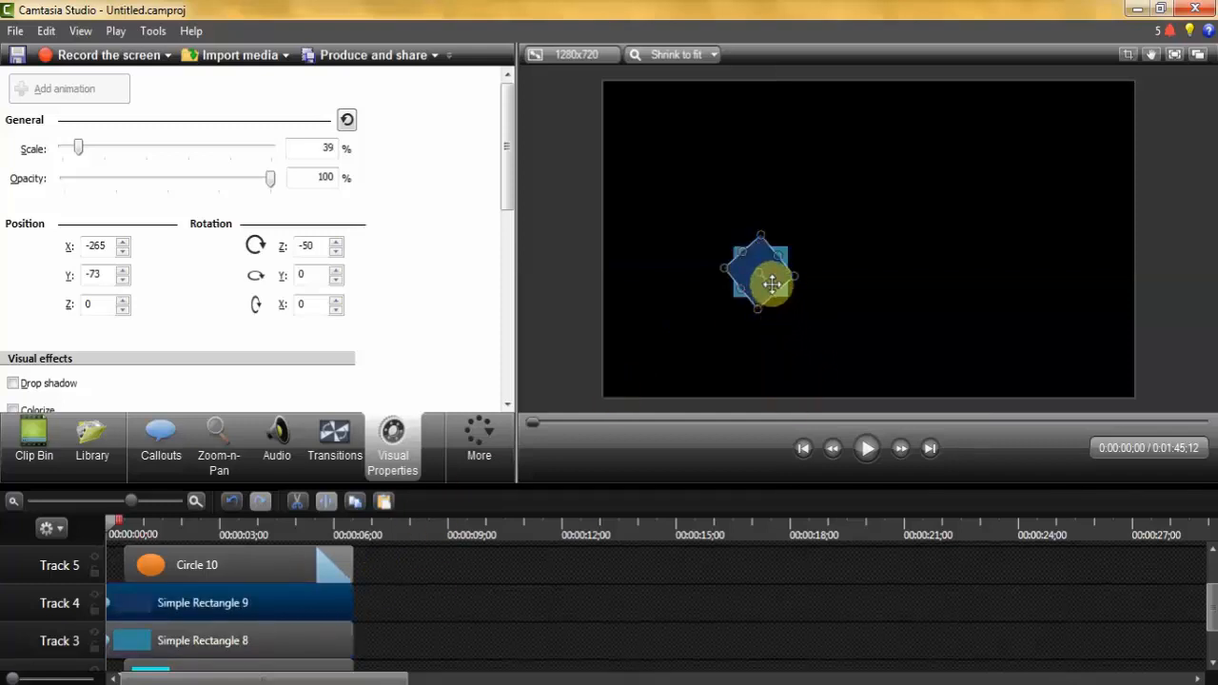
drag(767, 282, 747, 260)
click(287, 573)
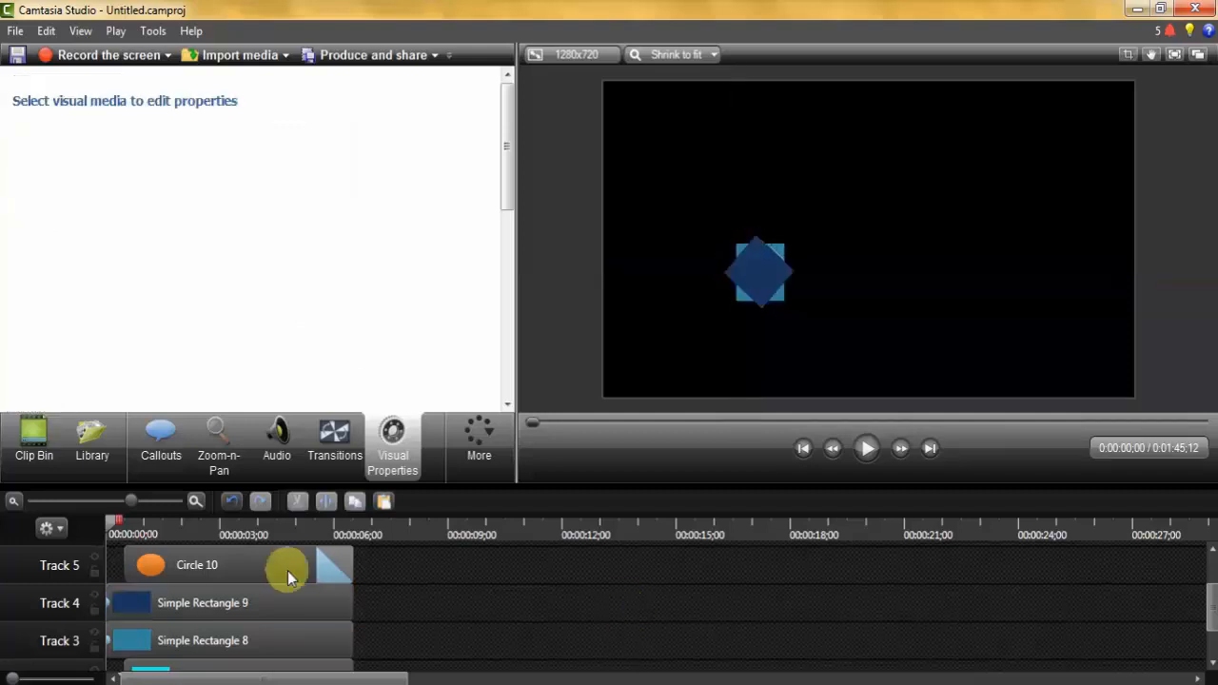
Lengthen the rotation animations of the diamond and the teal square slightly, and preview the motion
drag(104, 602, 119, 640)
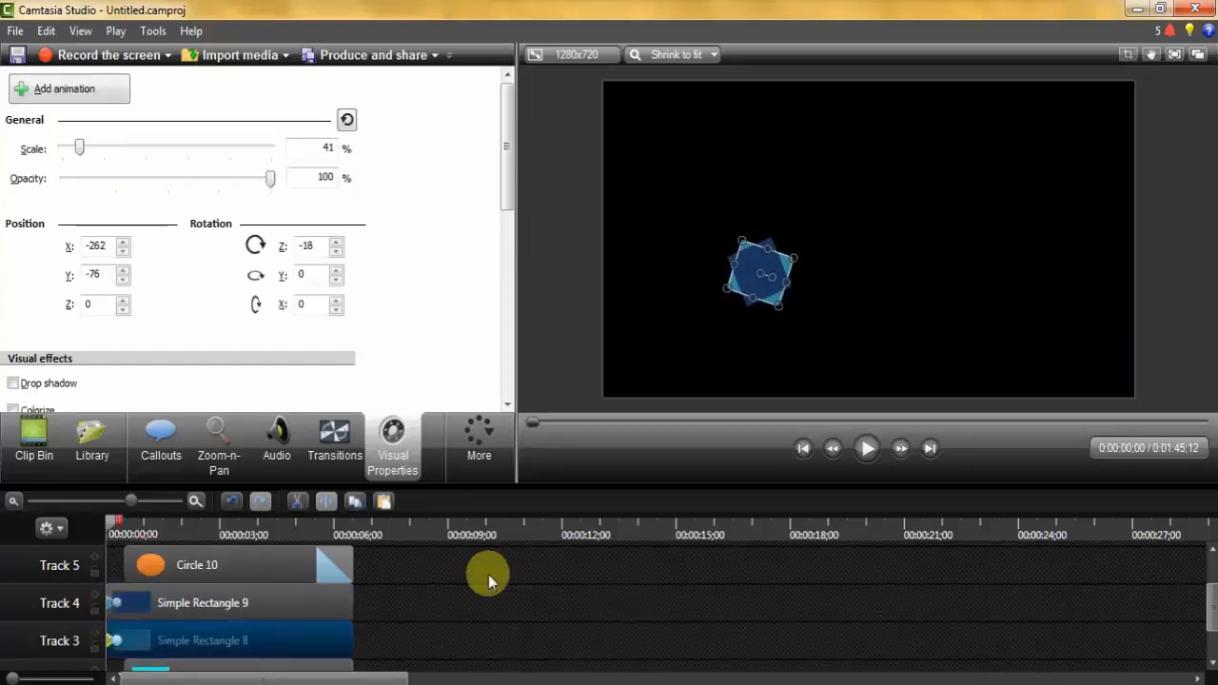
click(867, 455)
click(858, 575)
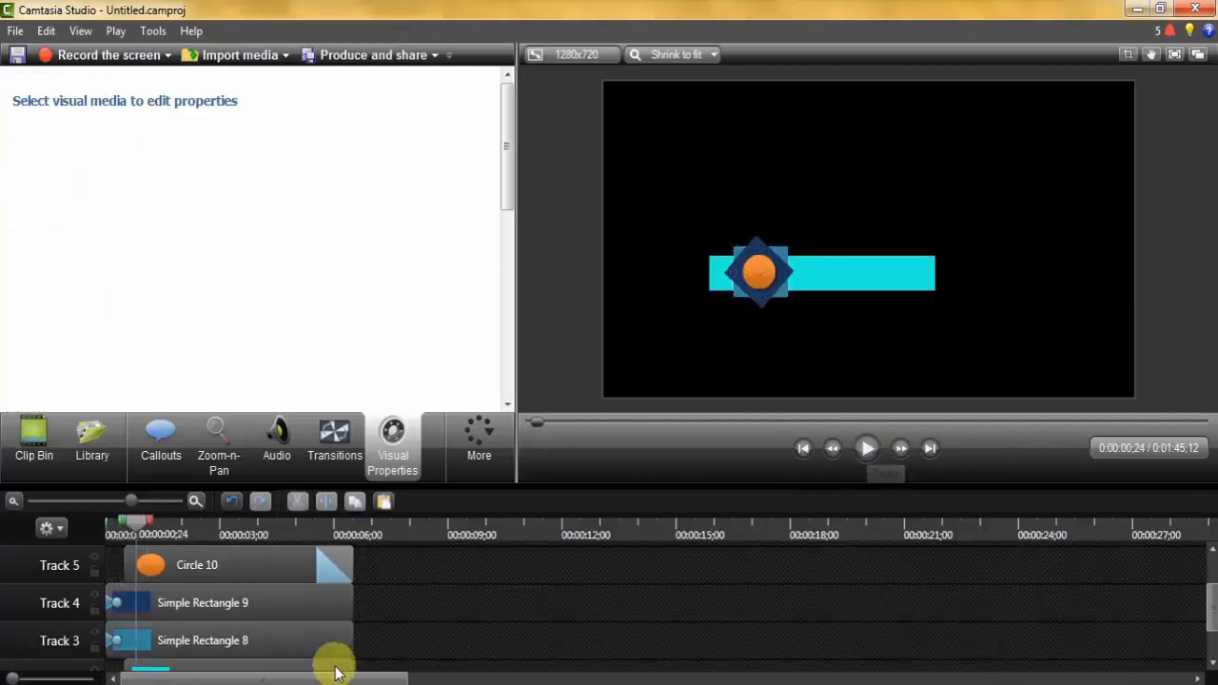
Delay the teal square's rotation animation slightly after the diamond's and preview from the start of the timeline
drag(111, 639, 123, 642)
drag(138, 522, 91, 531)
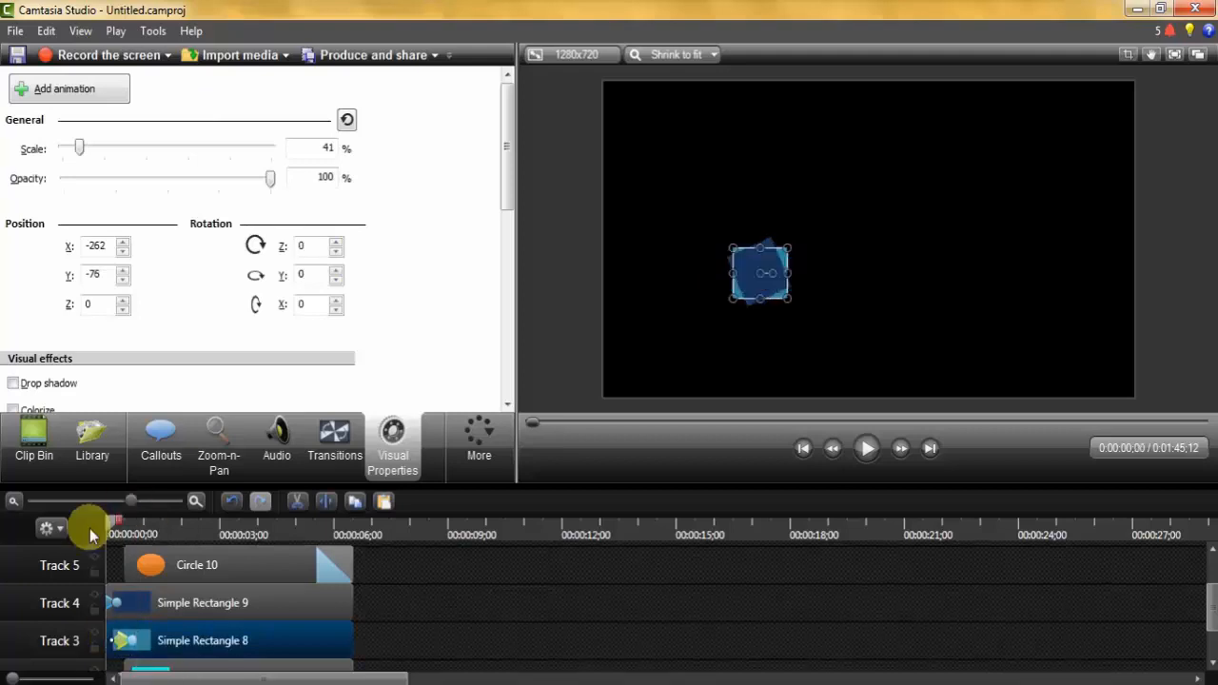
click(868, 452)
click(495, 614)
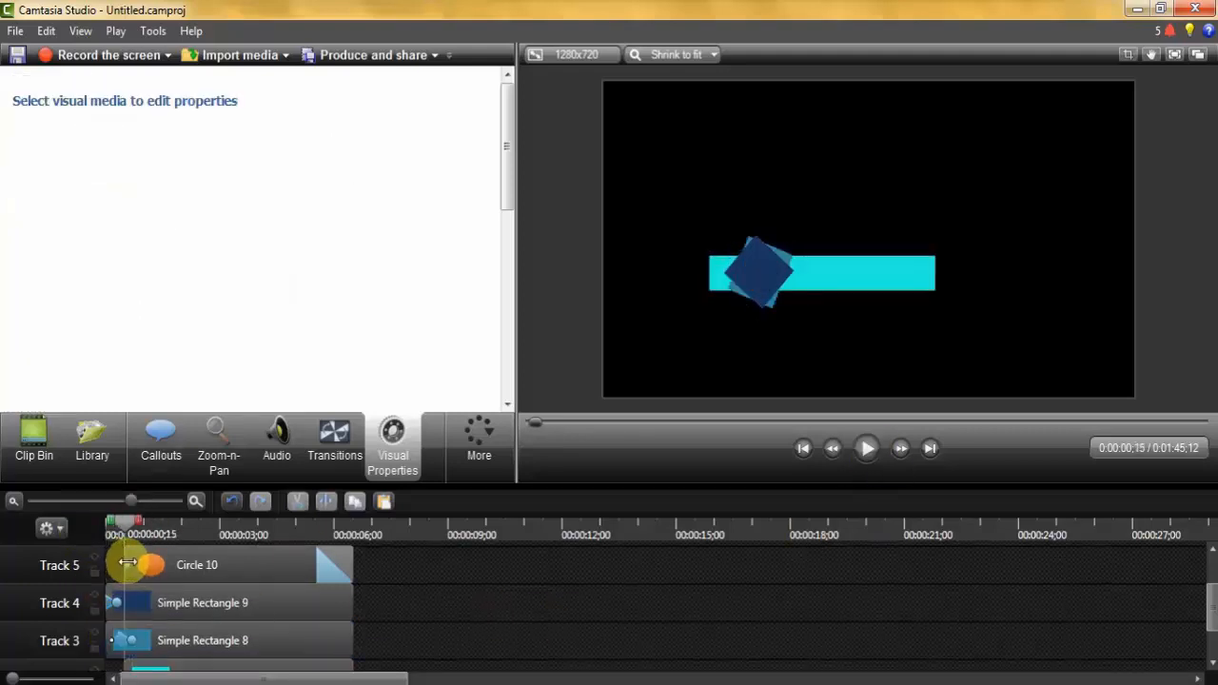
Animate the orange circle growing from 1% scale at its start to 25% at 0;24, and preview it
drag(127, 562, 136, 521)
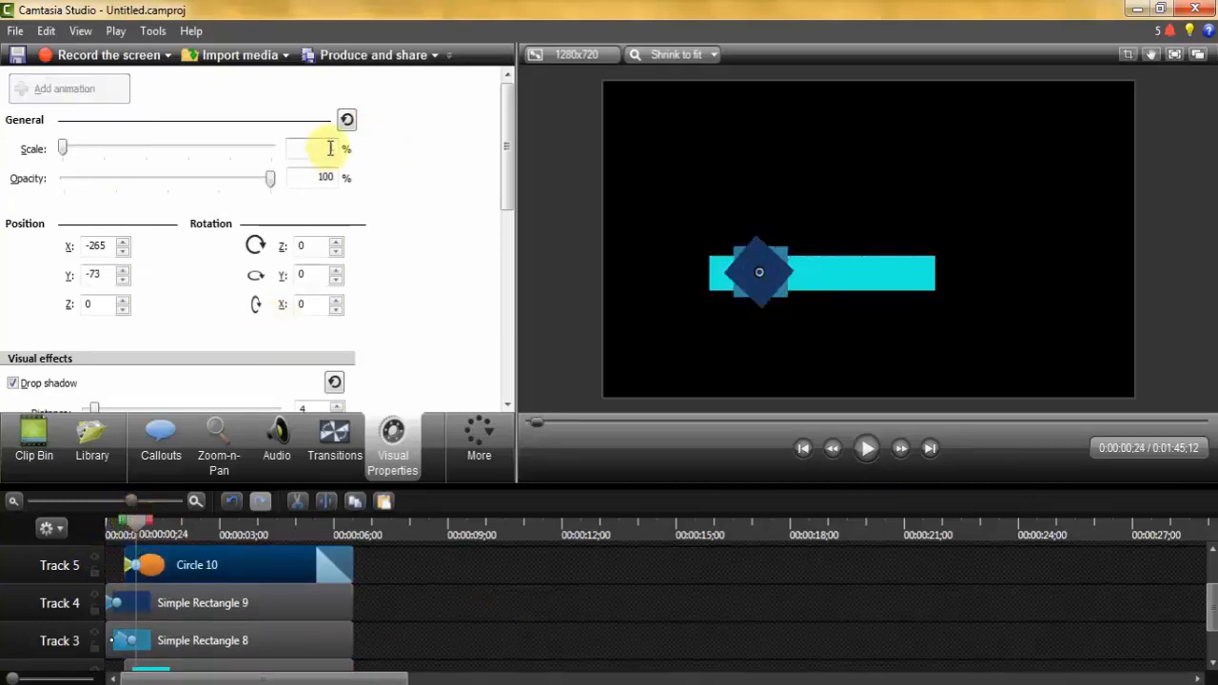
text(25)
click(110, 522)
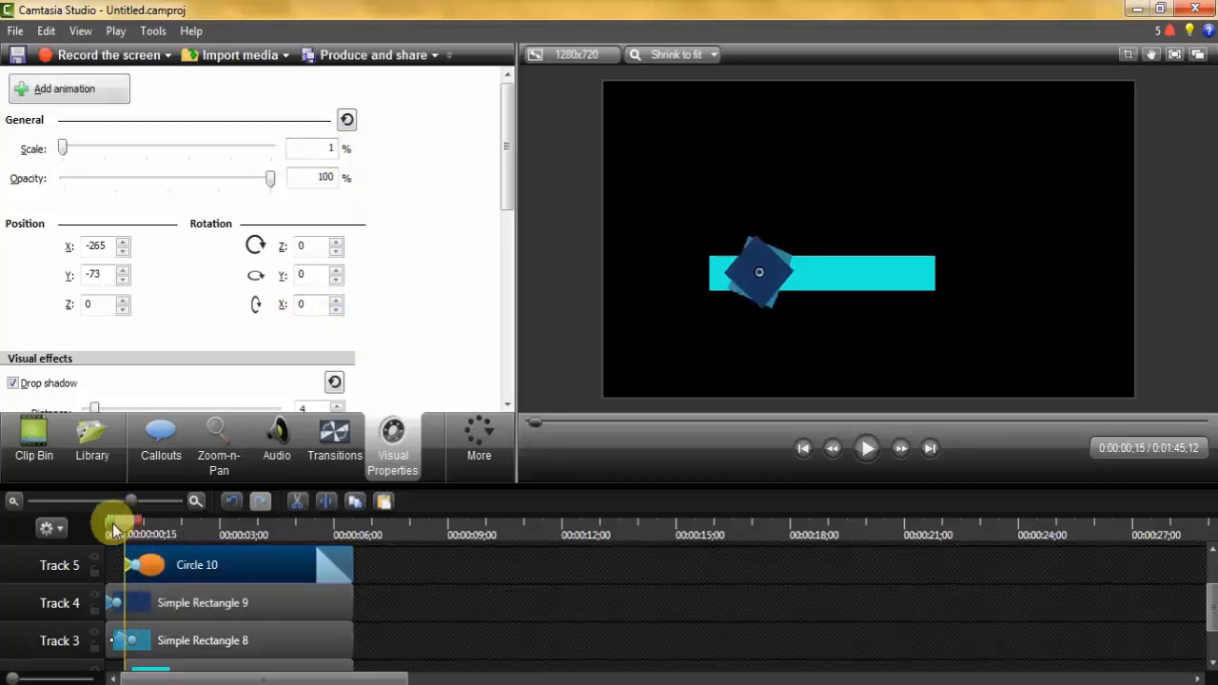
click(865, 449)
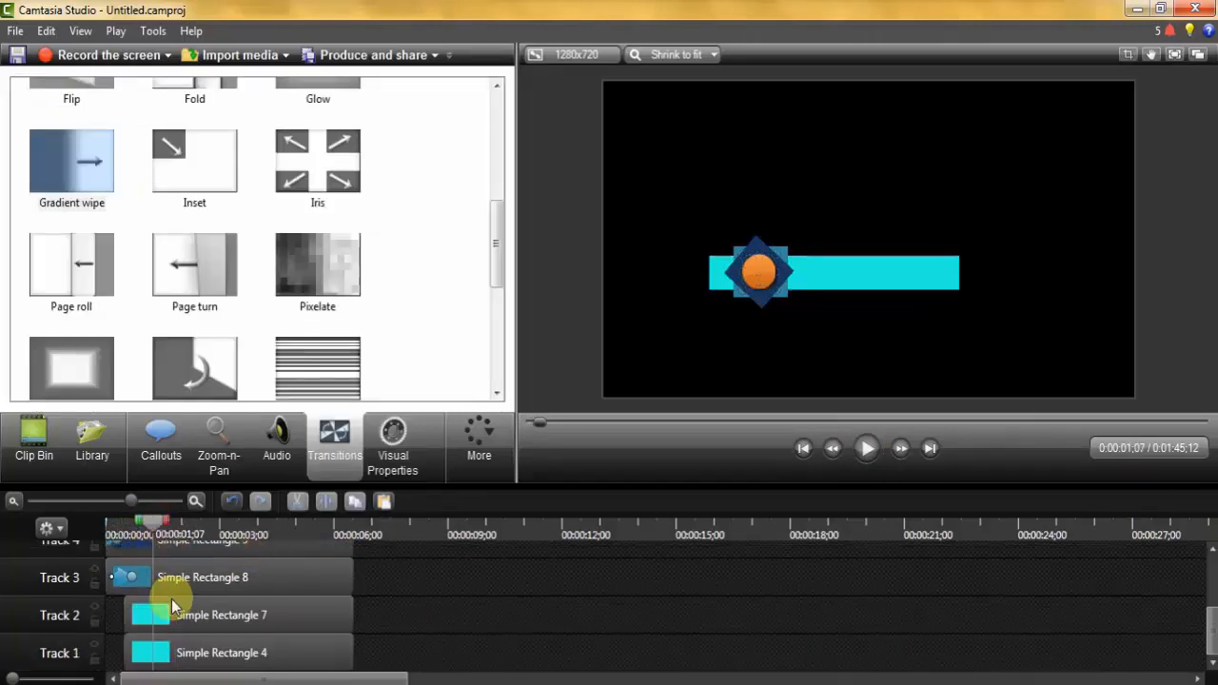
Apply a Gradient wipe transition to the start of the Track 2 bar and preview it with Track 1 hidden
click(211, 620)
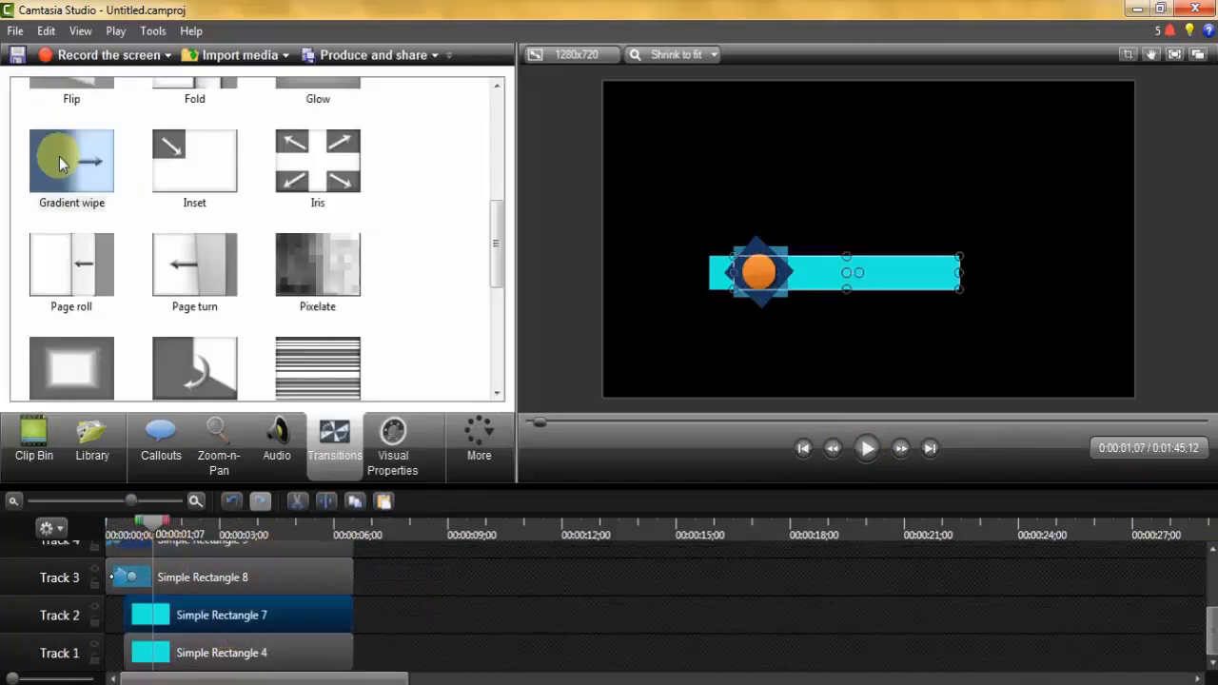
drag(59, 164, 142, 618)
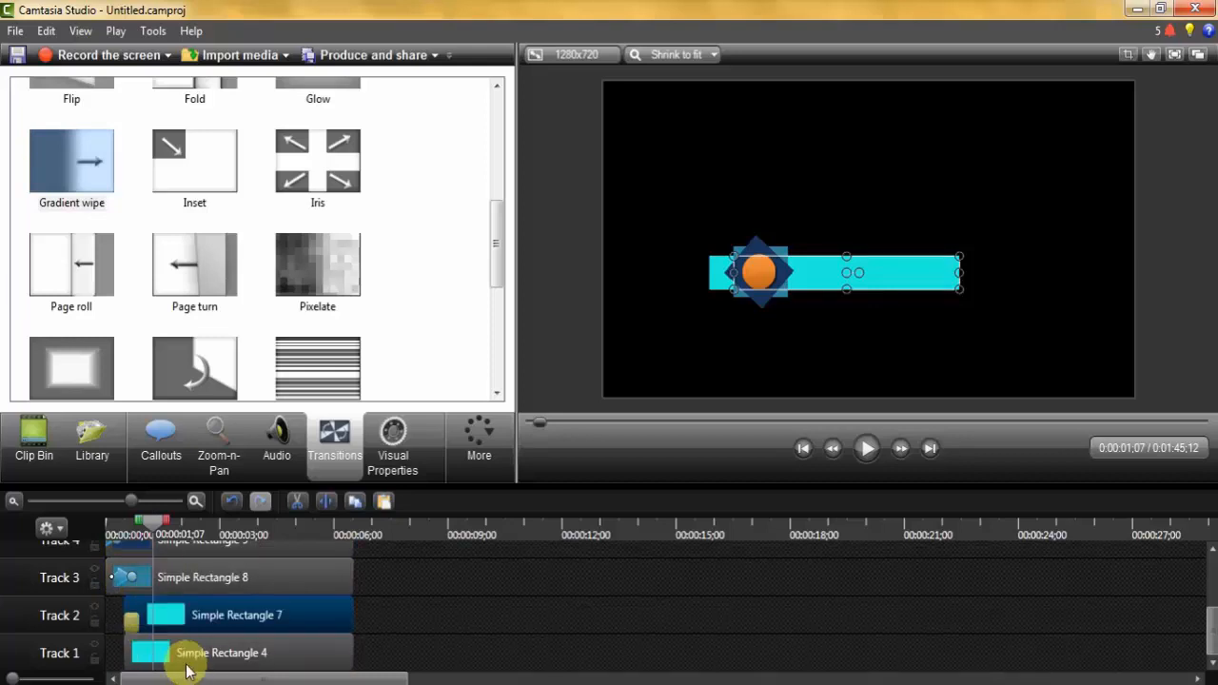
click(95, 659)
click(112, 526)
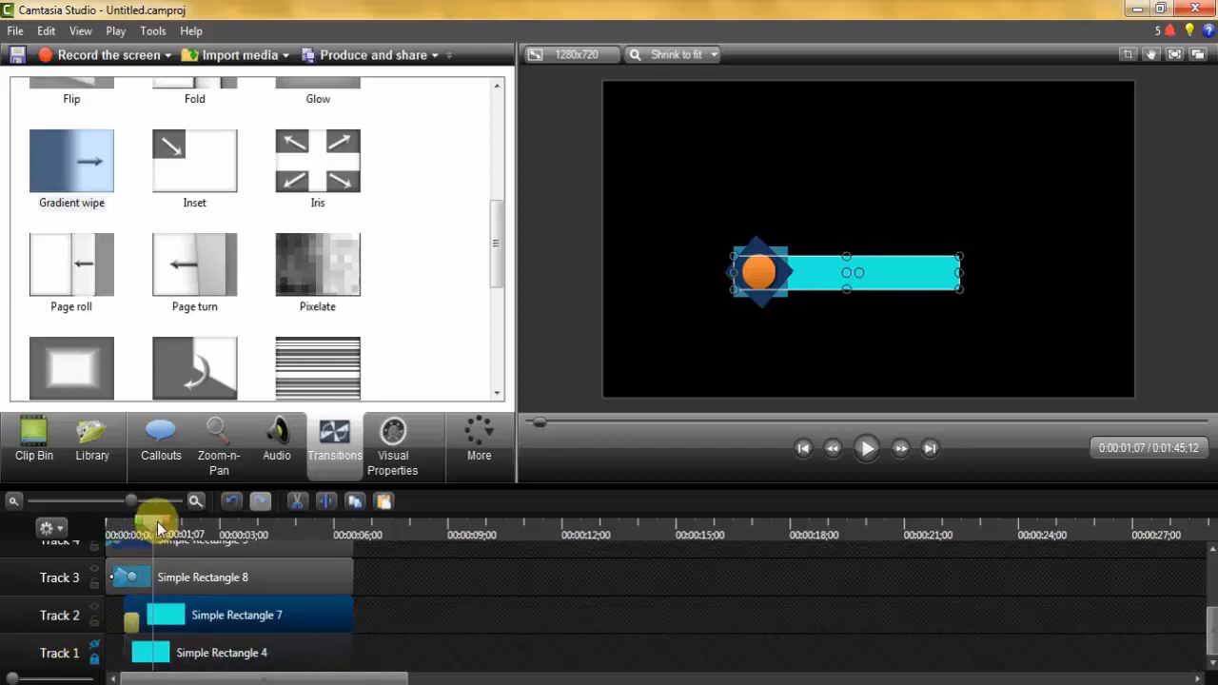
click(868, 447)
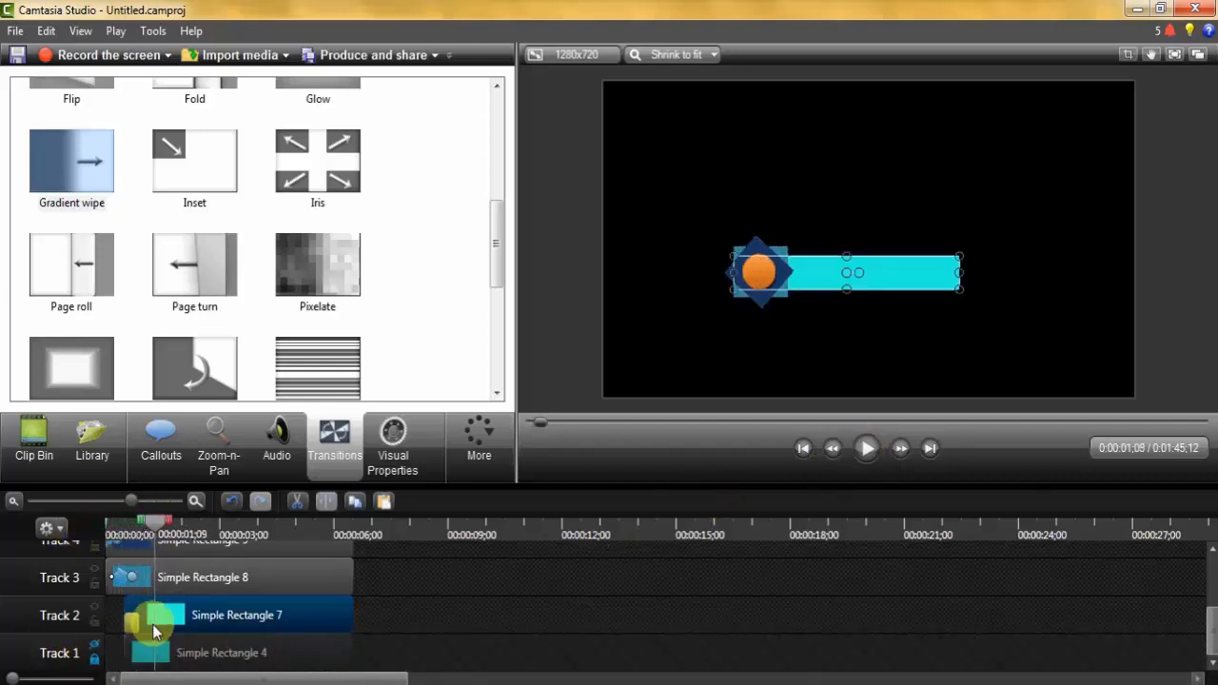
Show Track 1 again, apply a Radial blur transition to the start of its bar, and preview from the beginning
click(94, 651)
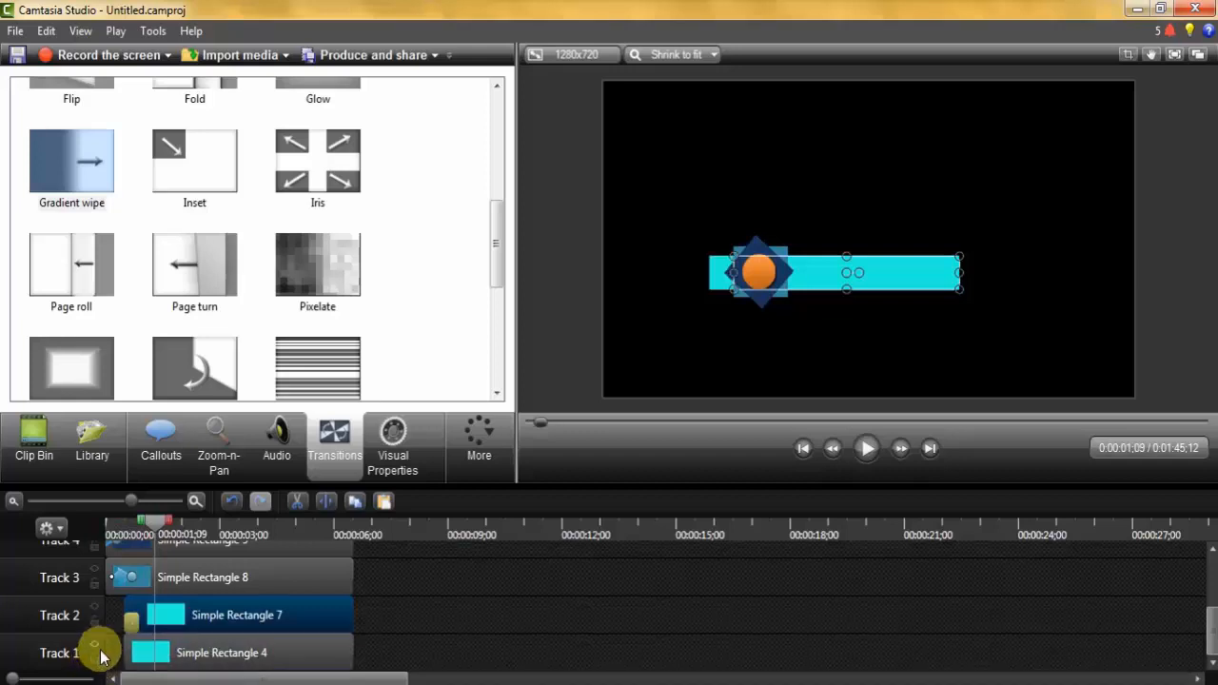
click(191, 653)
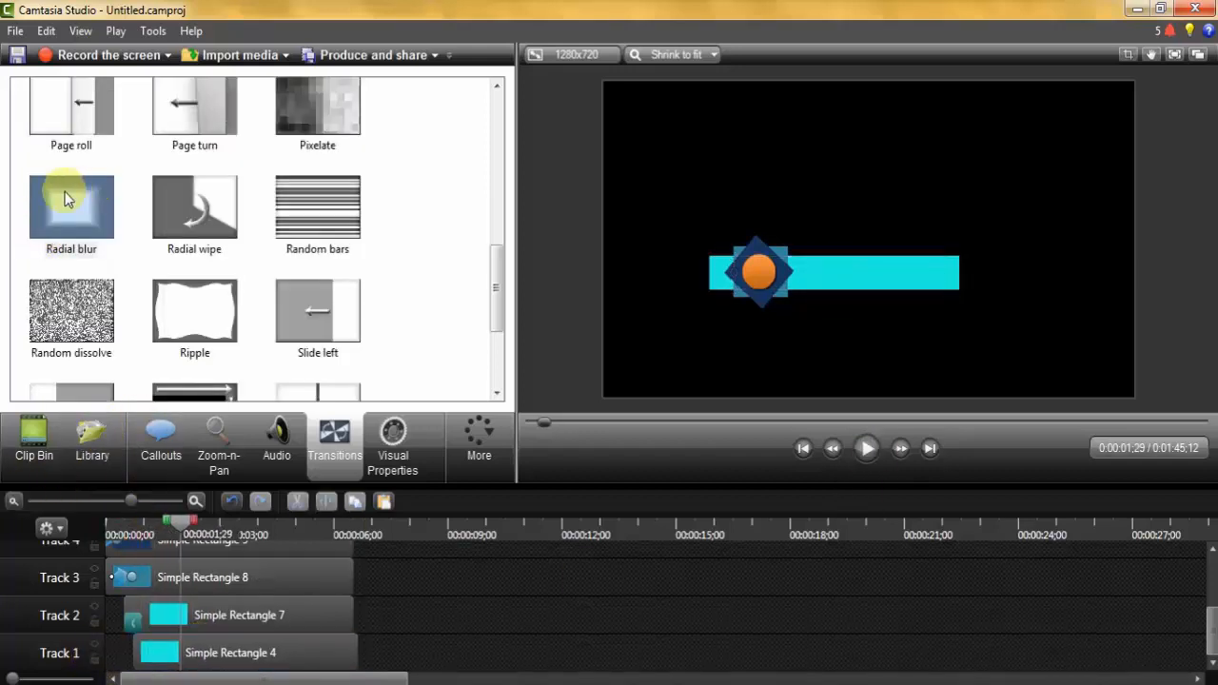
drag(65, 195, 137, 654)
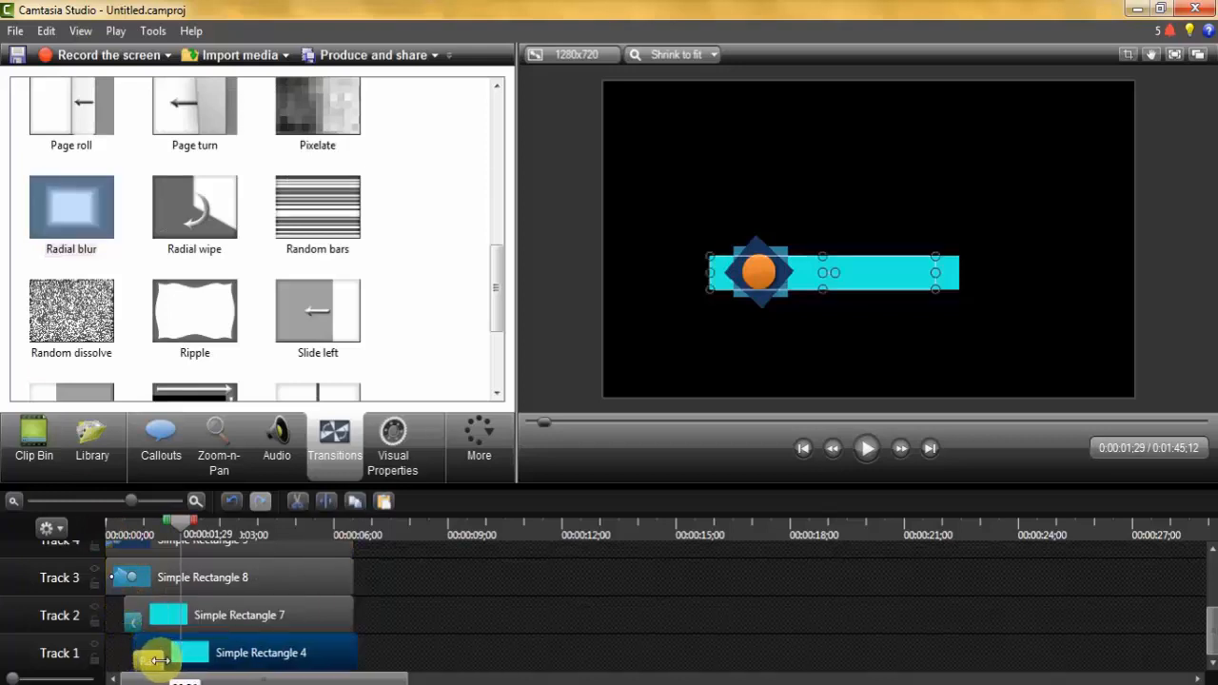
drag(182, 523, 50, 522)
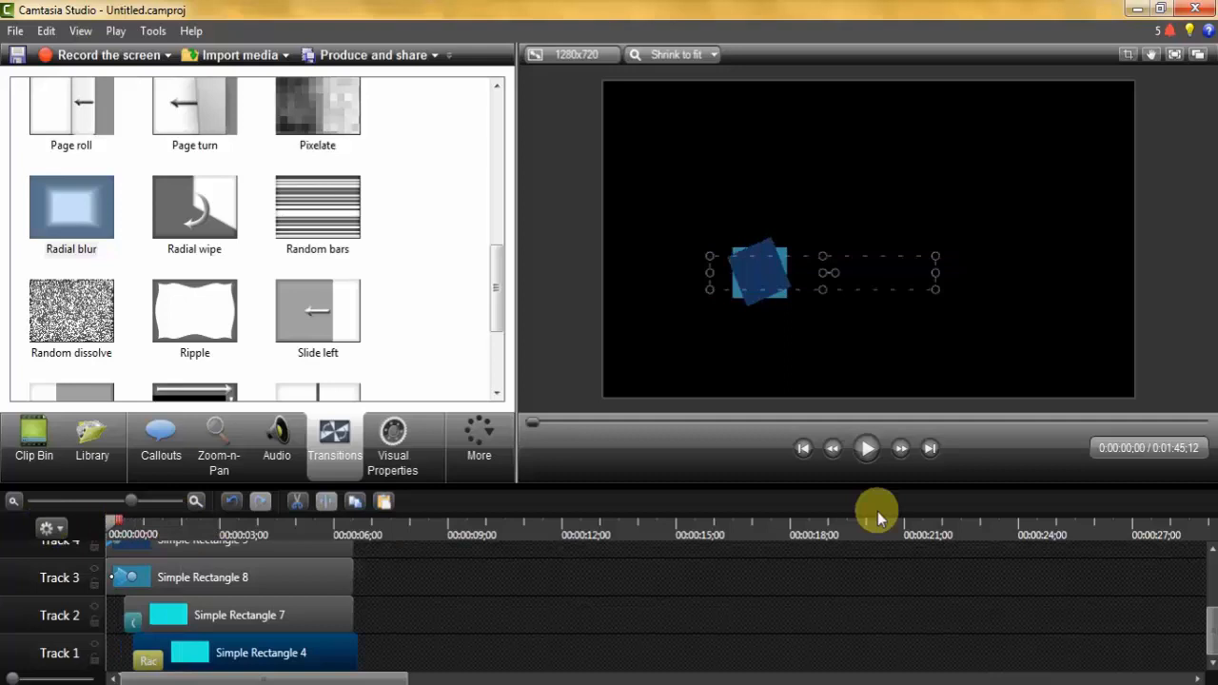
click(869, 451)
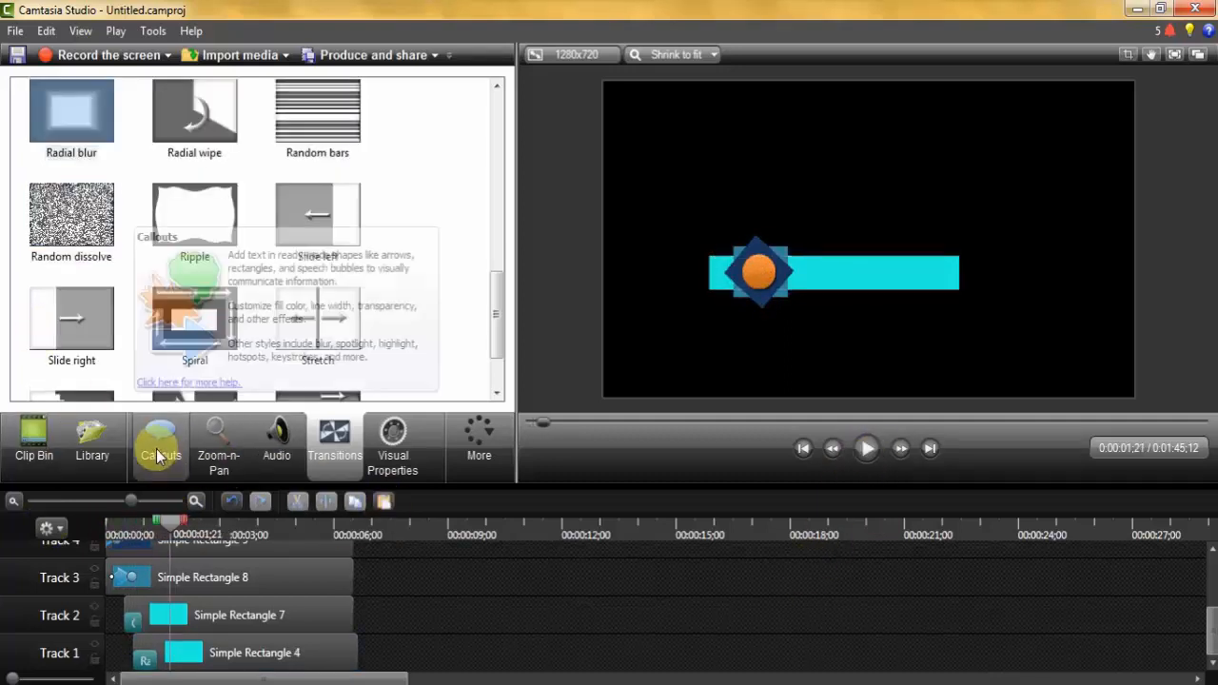
Add a rectangle callout with no fill on Track 6 at 1;21, sized to cover the bar beside the diamond
click(157, 451)
click(302, 160)
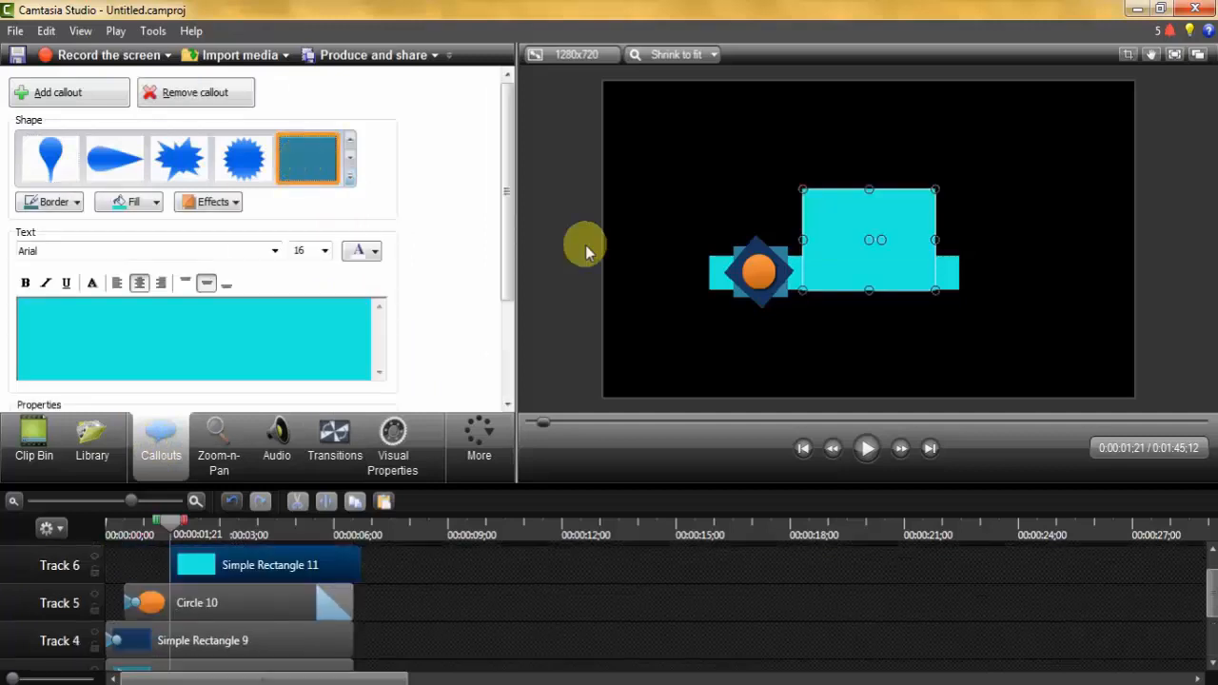
drag(870, 186, 867, 255)
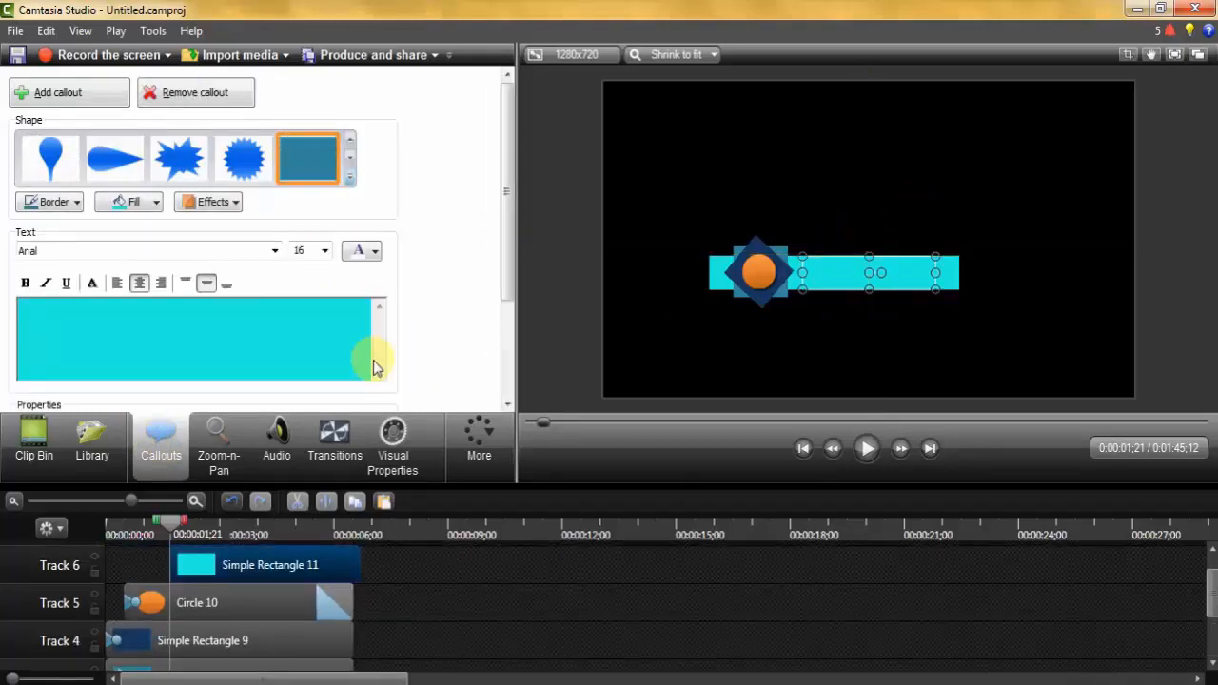
click(155, 203)
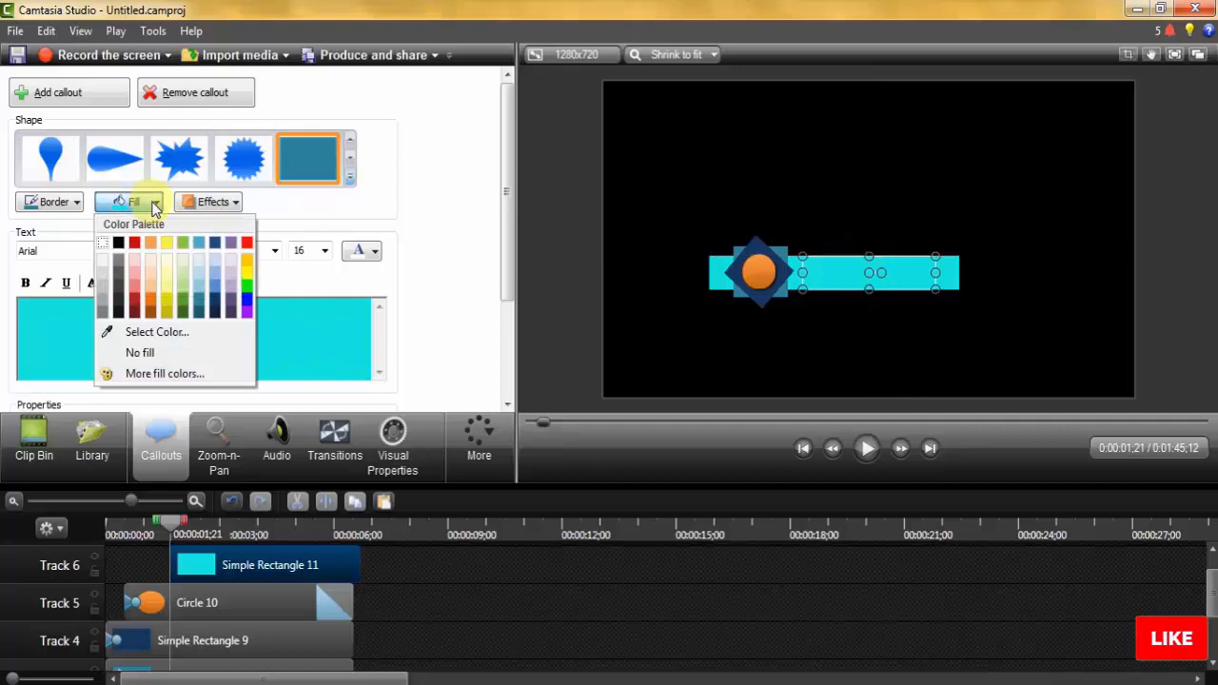
click(181, 356)
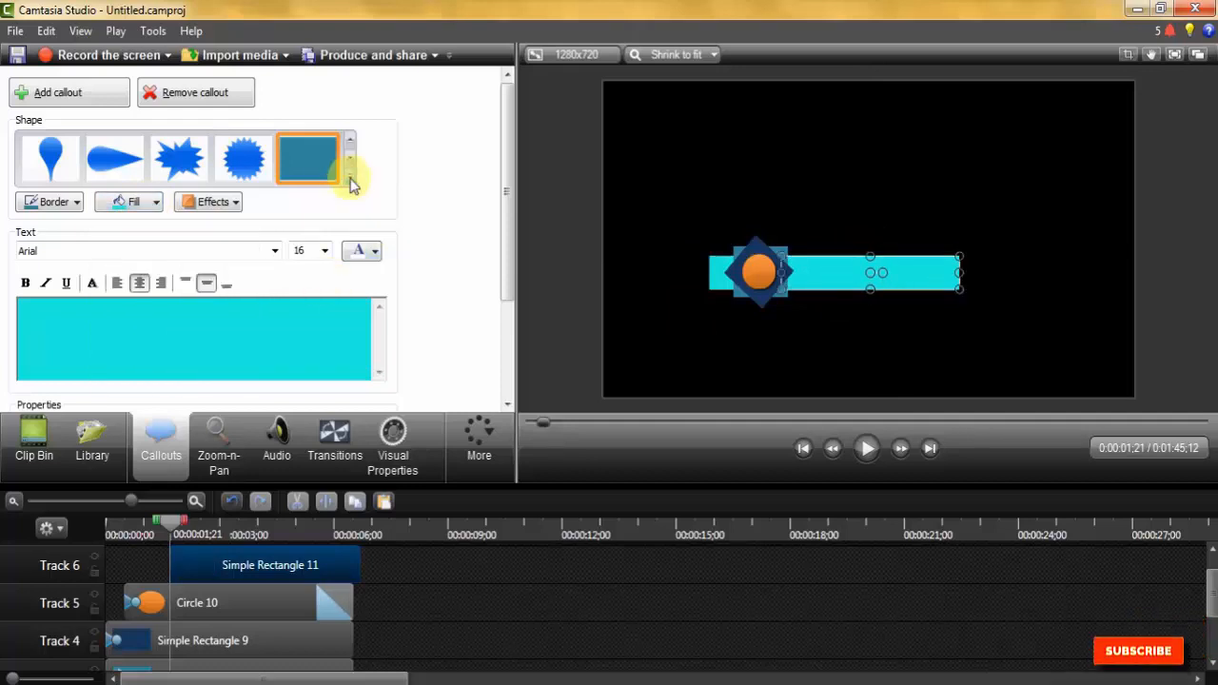
Change the new callout to a Text callout reading "Pinoy Ako Vid Edit" at size 28, and start its clip at 1;07
click(350, 179)
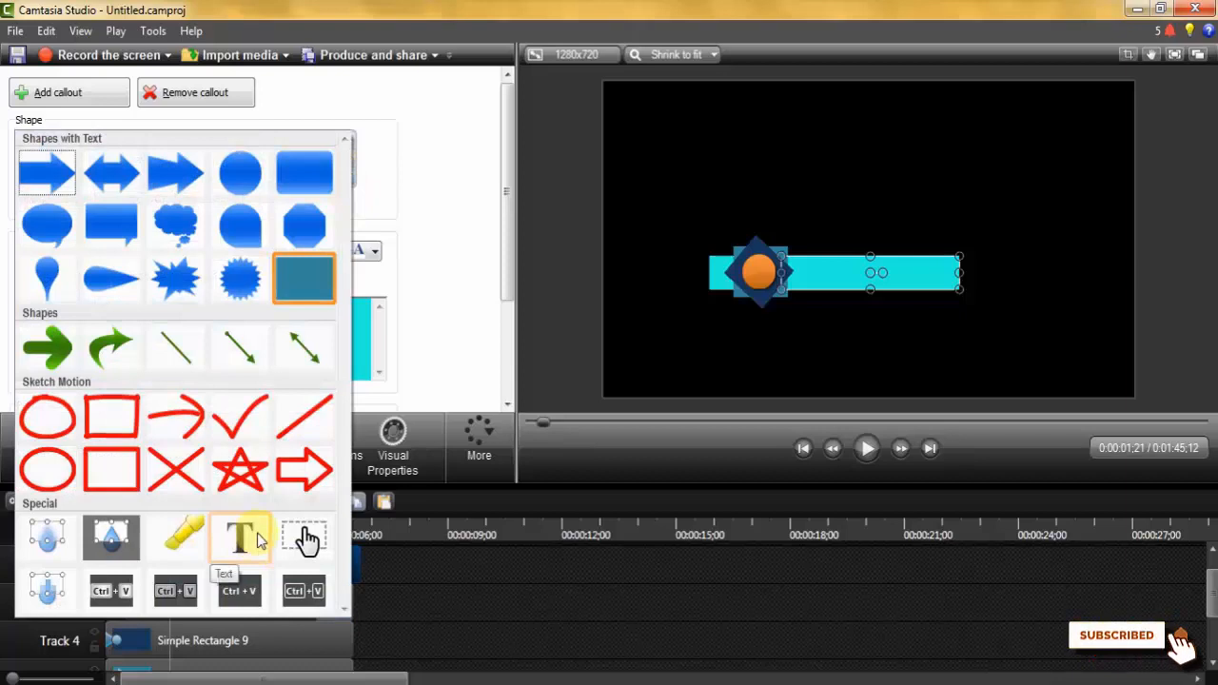
click(259, 540)
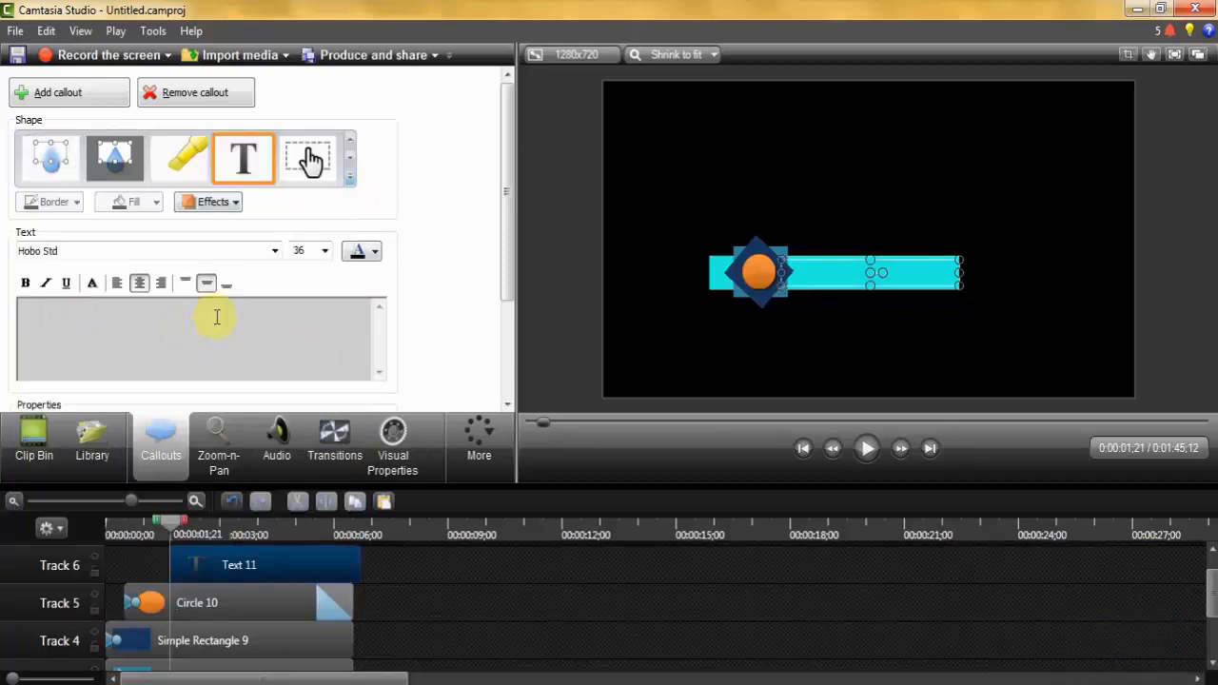
text(Pinoy Ak)
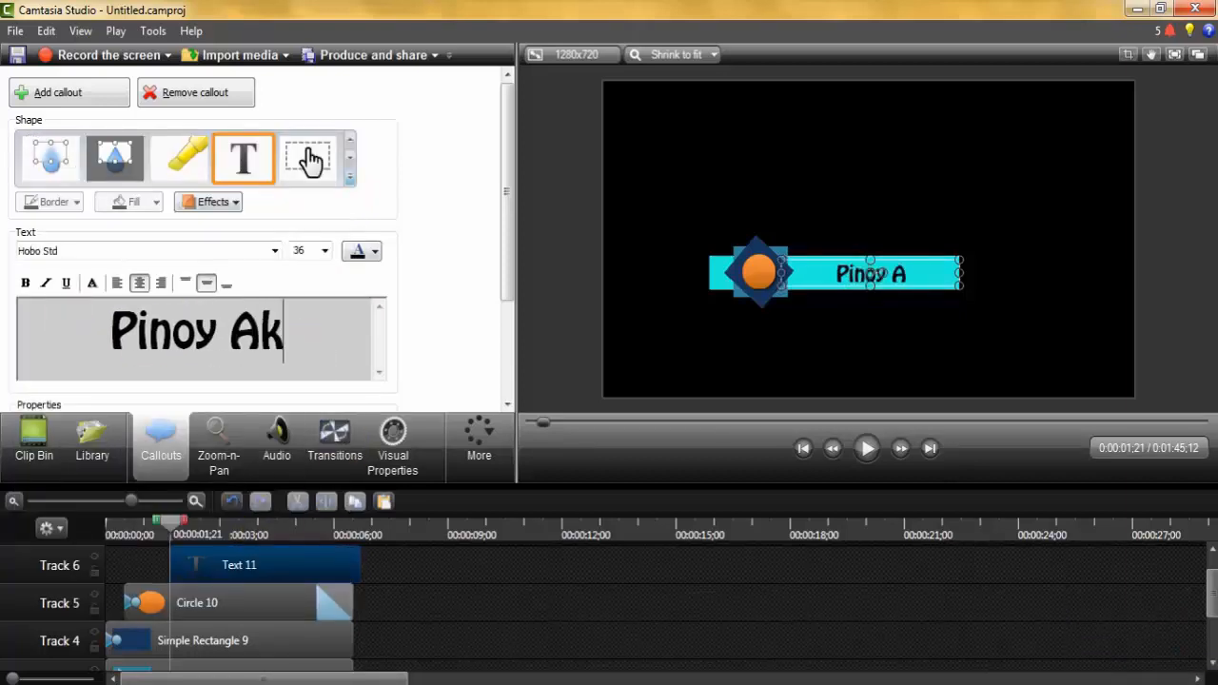
text(o V)
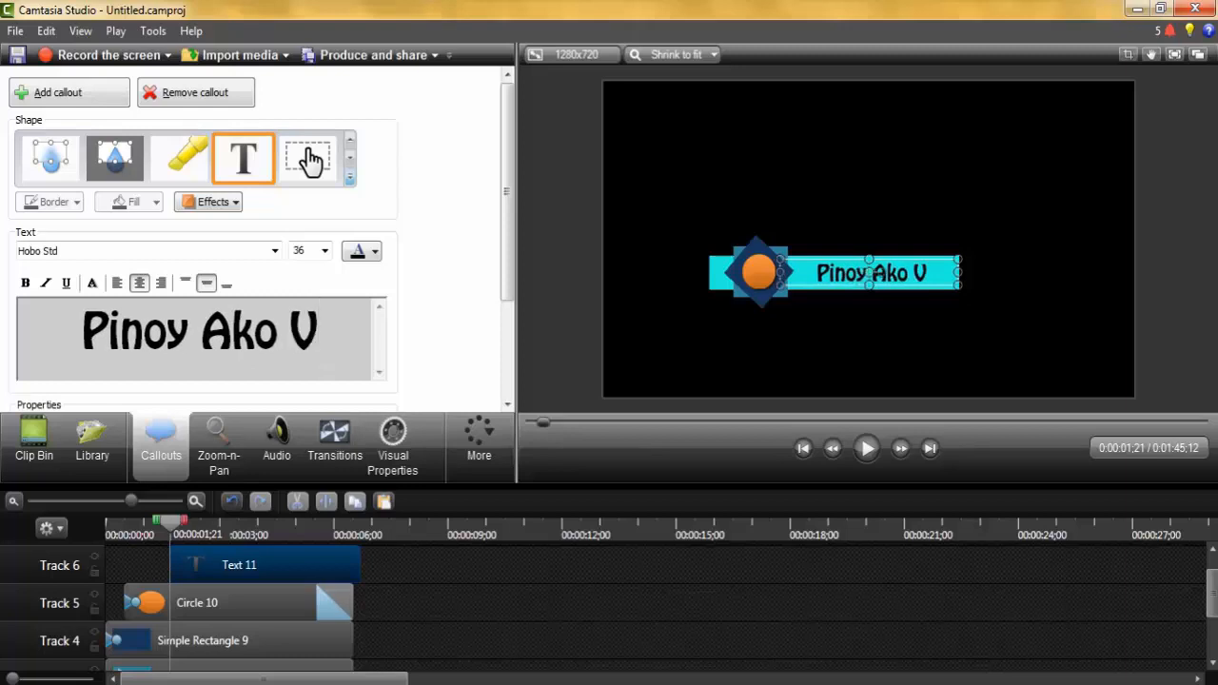
text(id Ed)
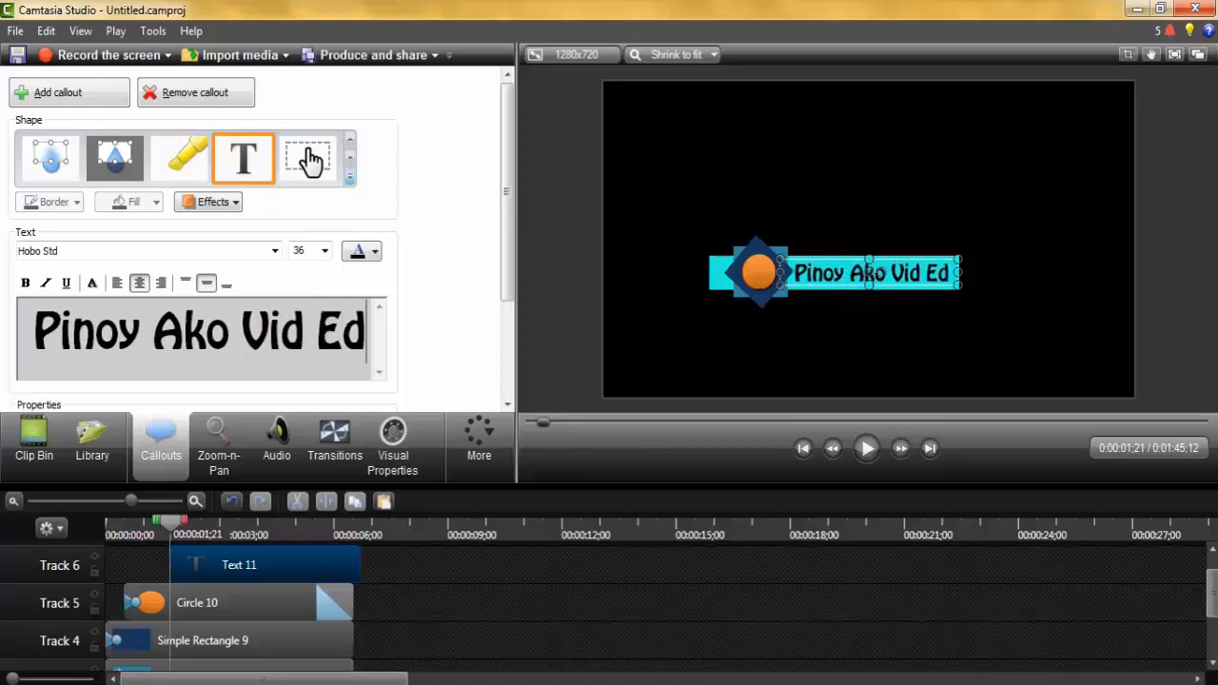
text(it)
drag(289, 564, 261, 564)
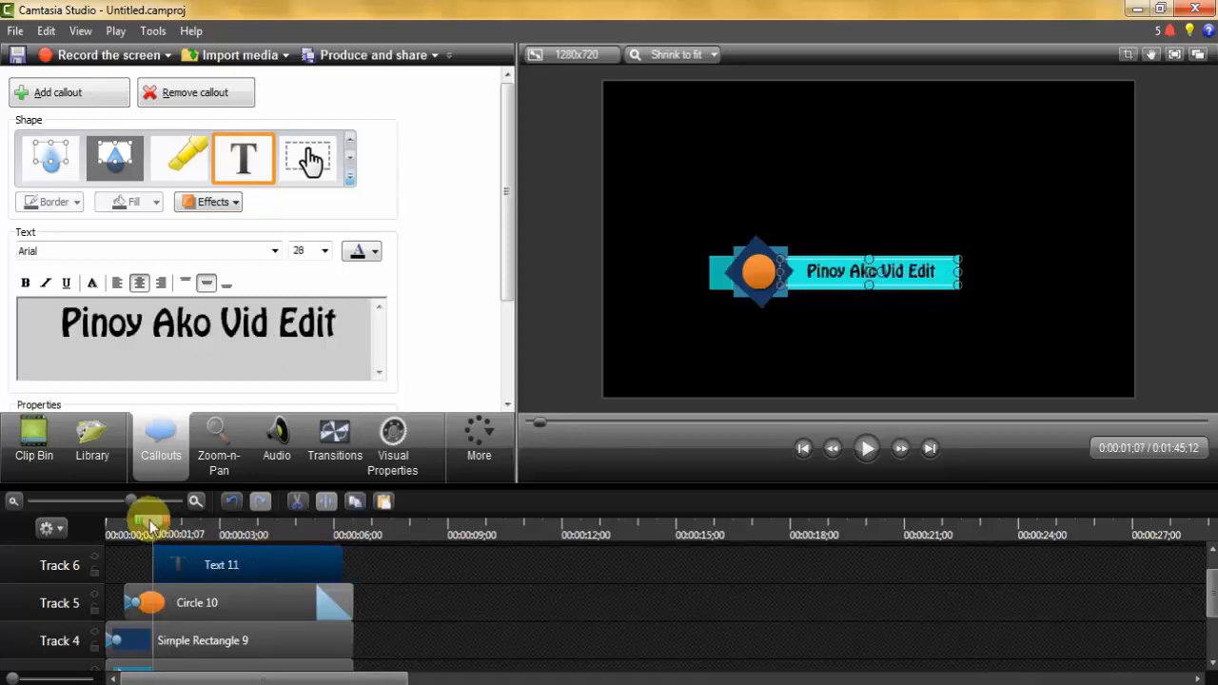
Apply a Slide right transition to the start of the Track 6 text clip and preview it from the beginning
drag(153, 522, 50, 535)
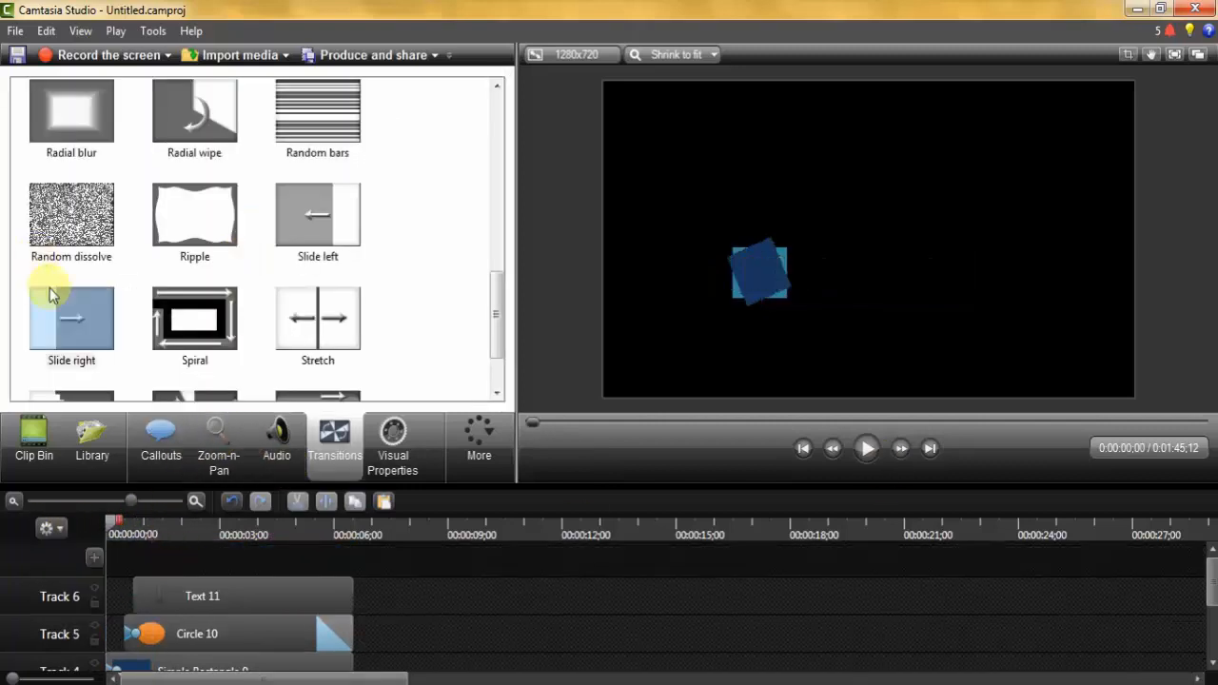
drag(50, 324, 157, 603)
click(866, 448)
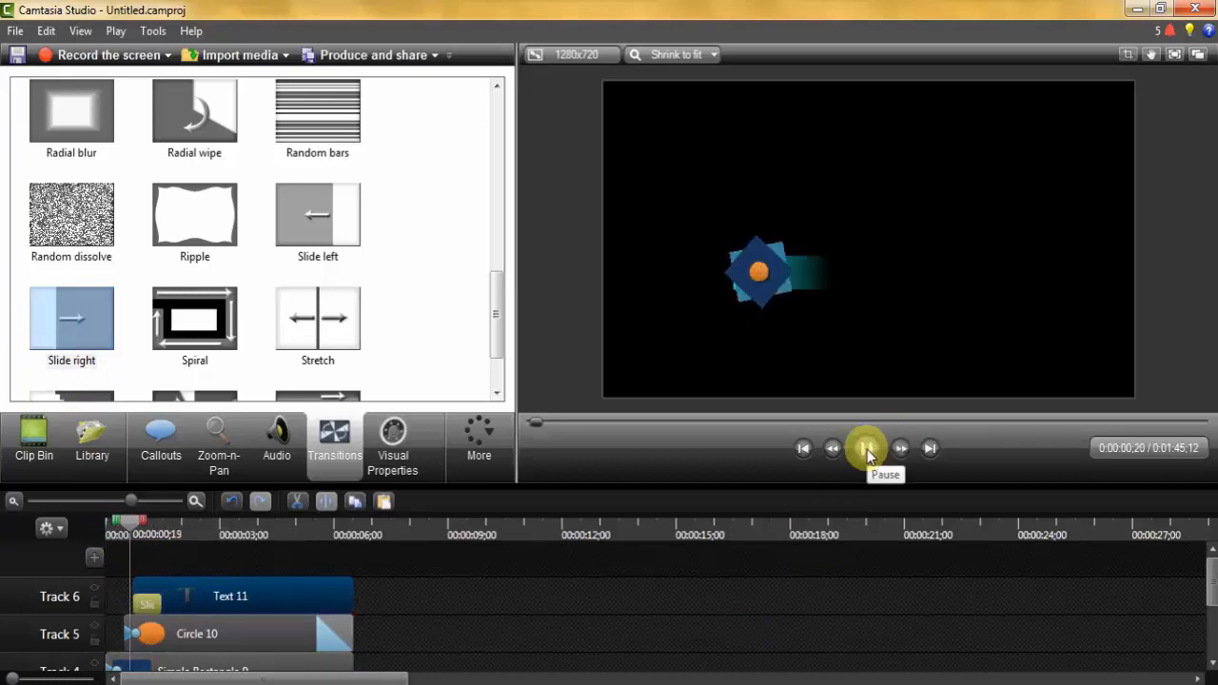
click(866, 449)
Import the image "MY LOGO with no background2" from the HALO HALONG FILES folder into the Clip Bin
scroll(824, 617, down, 3)
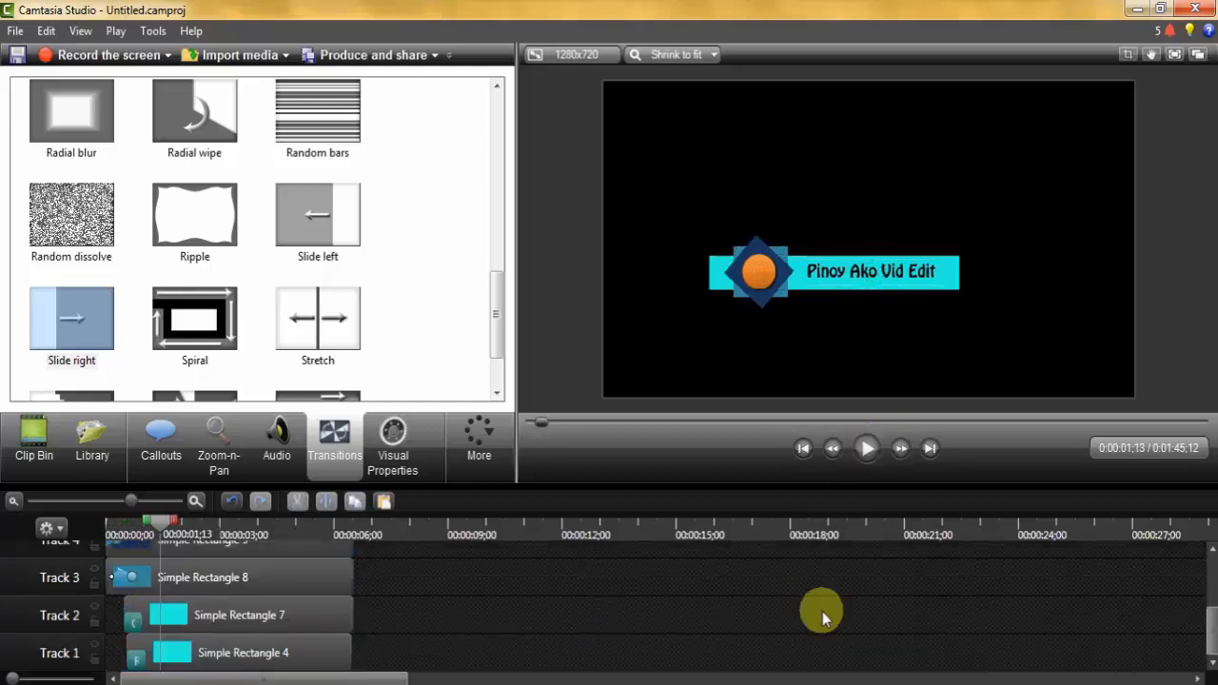
click(34, 437)
mouse_move(161, 681)
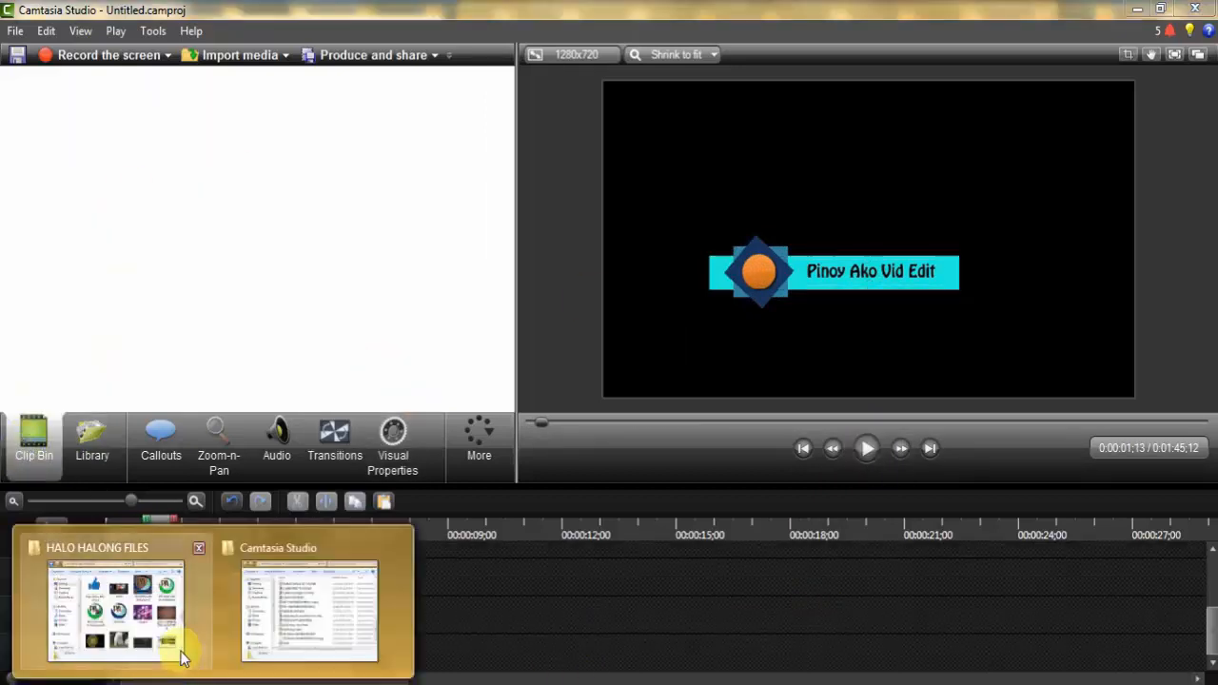
click(152, 607)
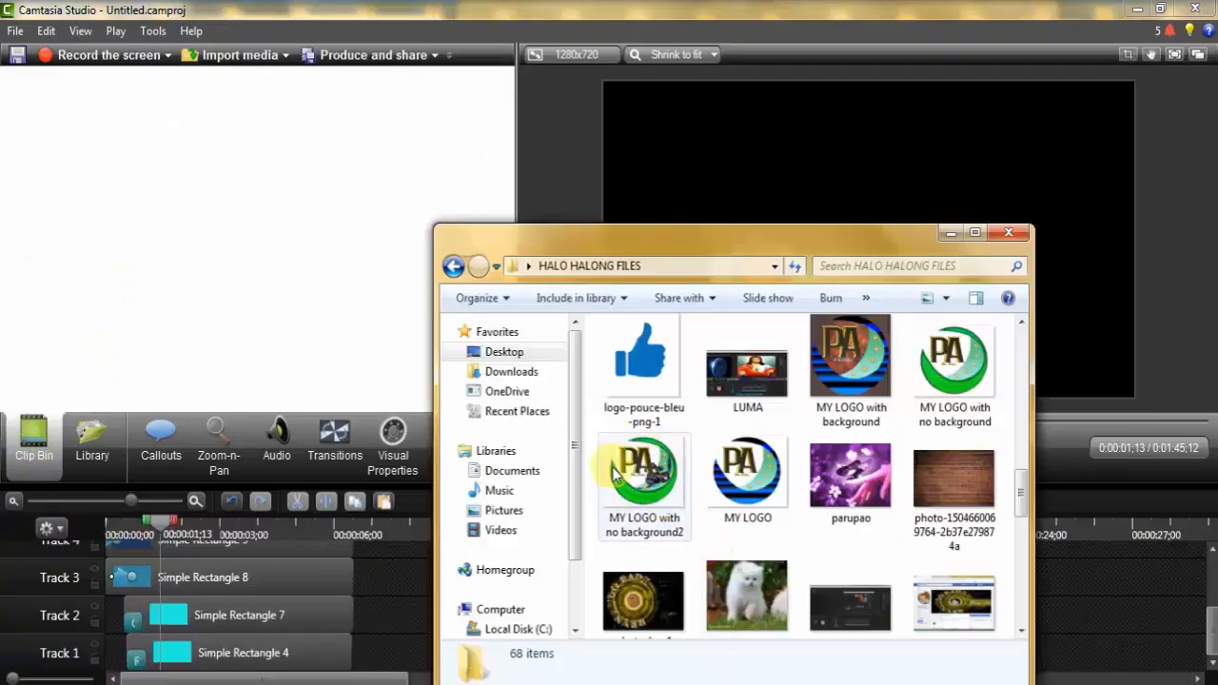
drag(679, 514, 145, 296)
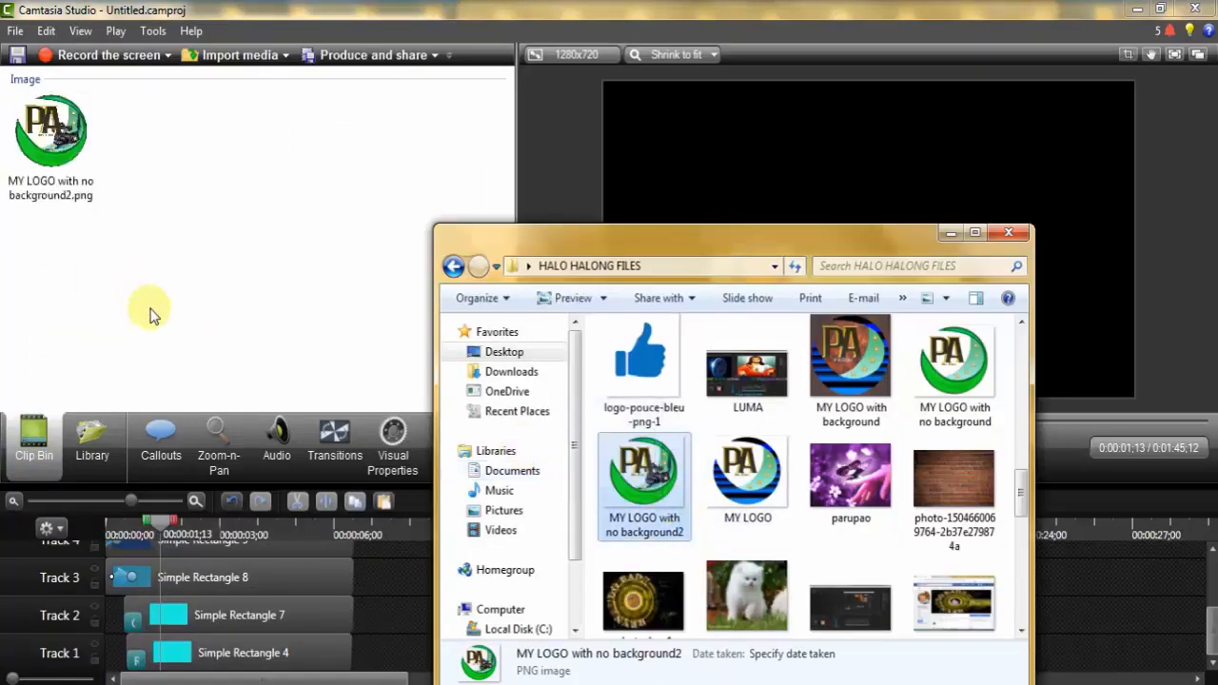
Place the logo on Track 7, shrink it, and centre it on the diamond with the Track 5 circle hidden
drag(52, 143, 215, 602)
drag(690, 82, 848, 223)
scroll(138, 601, down, 2)
click(94, 617)
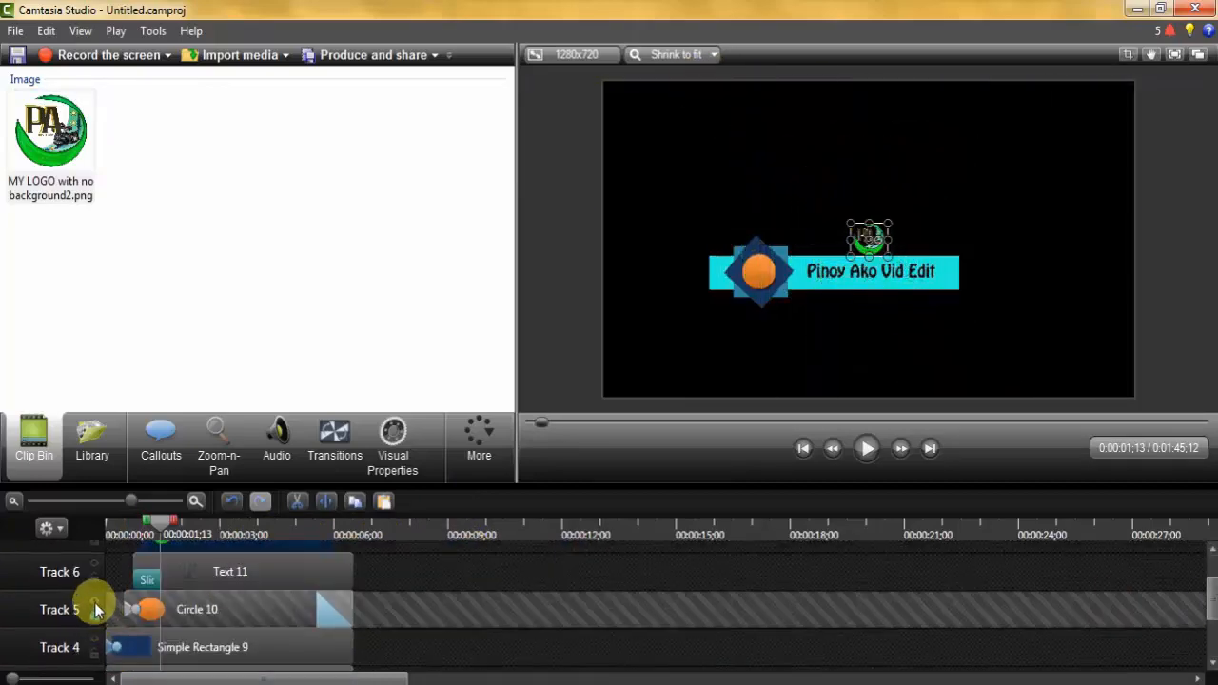
click(94, 602)
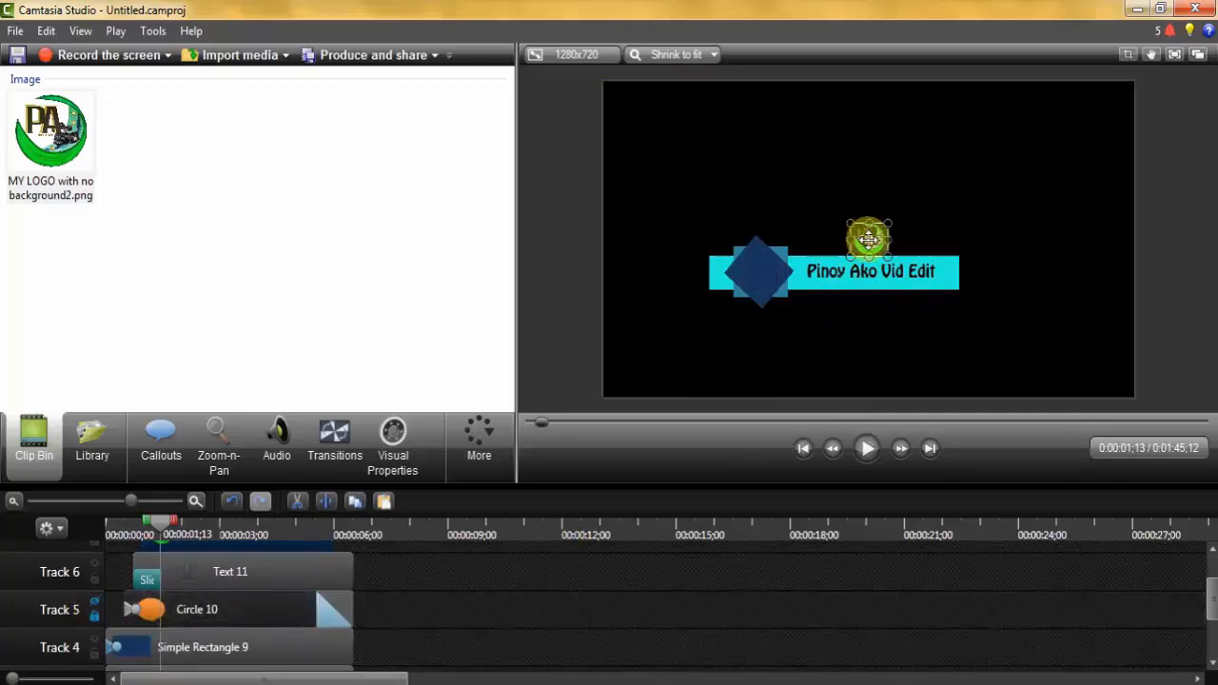
drag(868, 239, 762, 270)
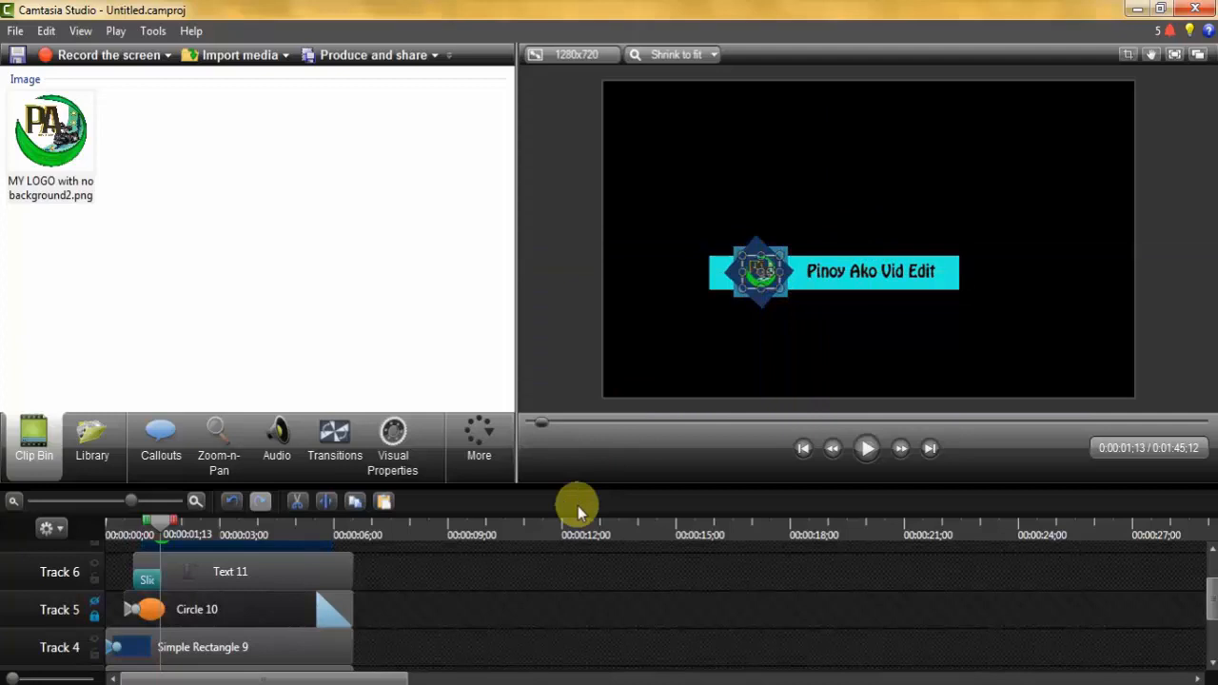
Preview the animation from near the beginning to check the logo on the diamond
click(463, 600)
click(122, 527)
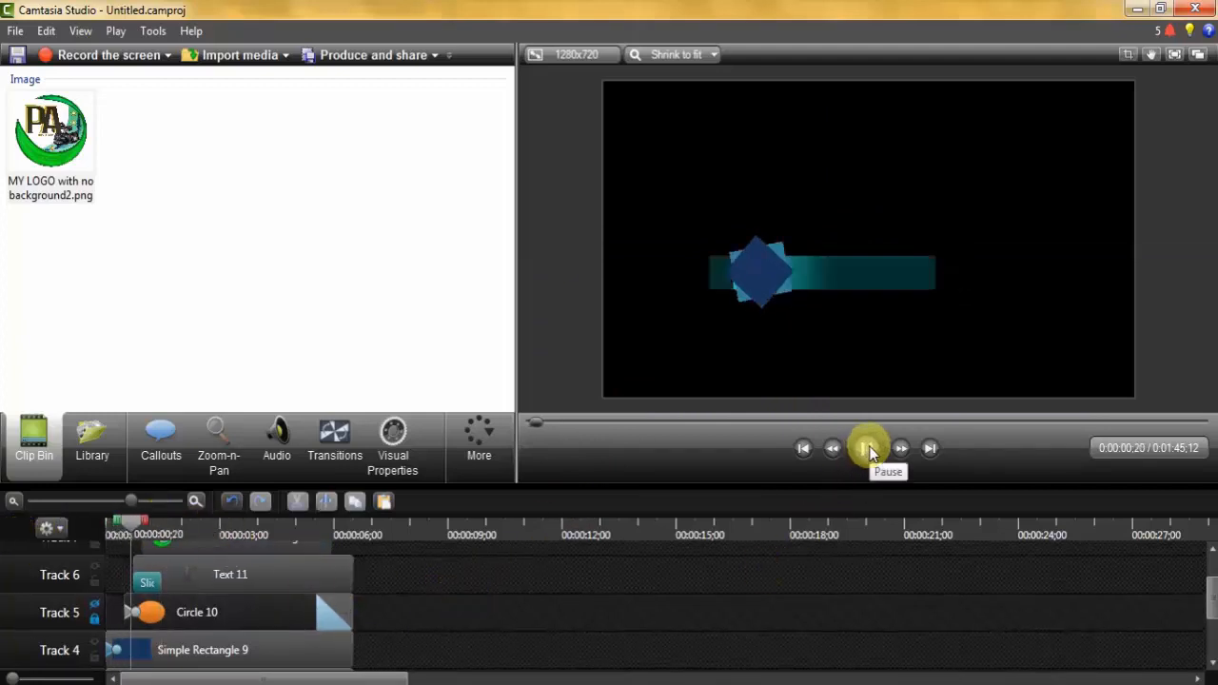
scroll(321, 623, up, 1)
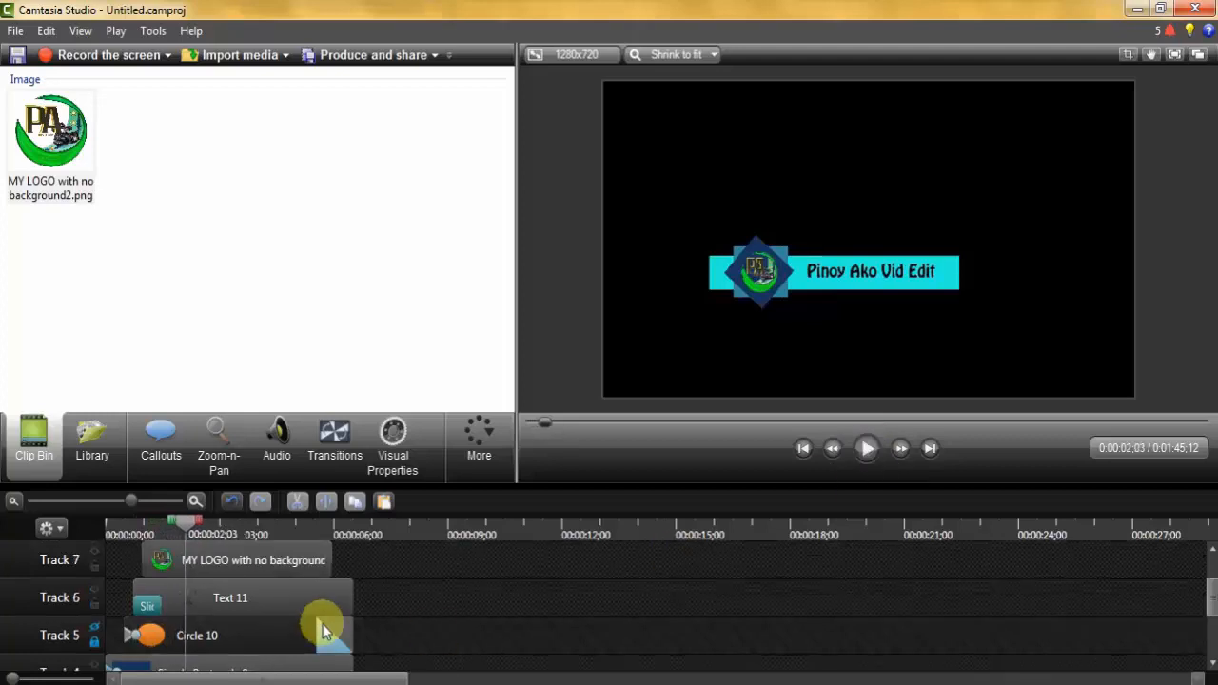
Add a blue rectangle callout on Track 8 at 2;03, spanning the full bar and extending slightly past its lower and right edges
click(164, 443)
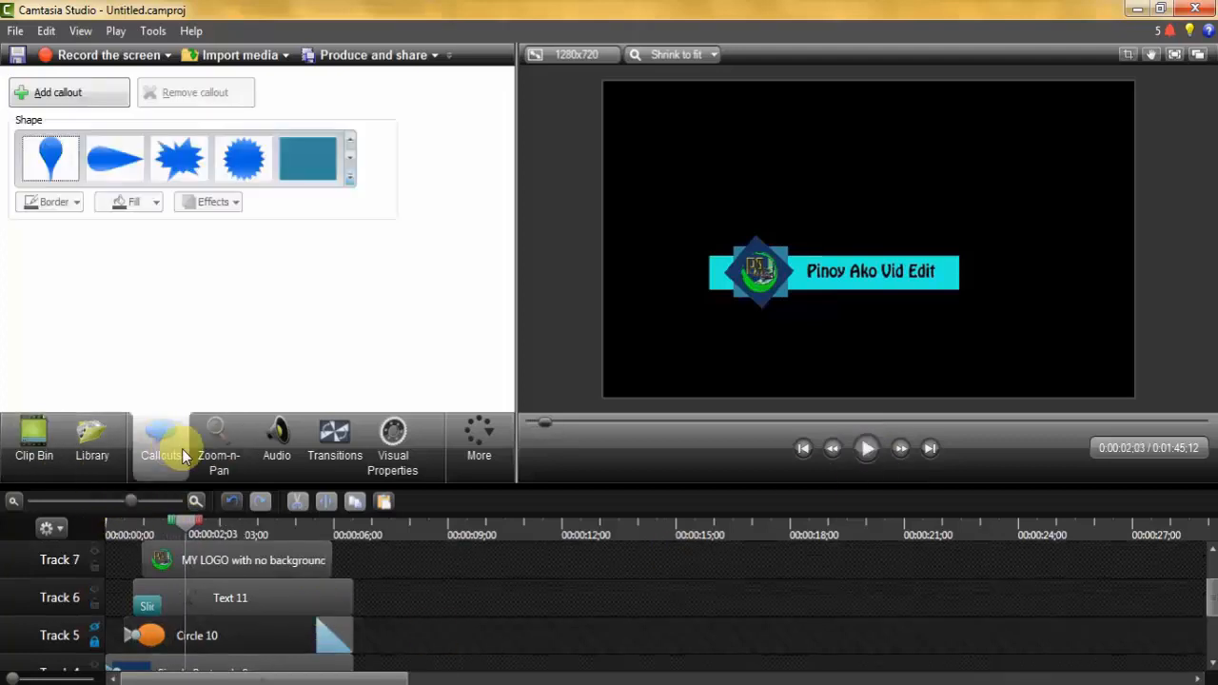
click(306, 189)
drag(863, 185, 864, 257)
drag(938, 274, 946, 275)
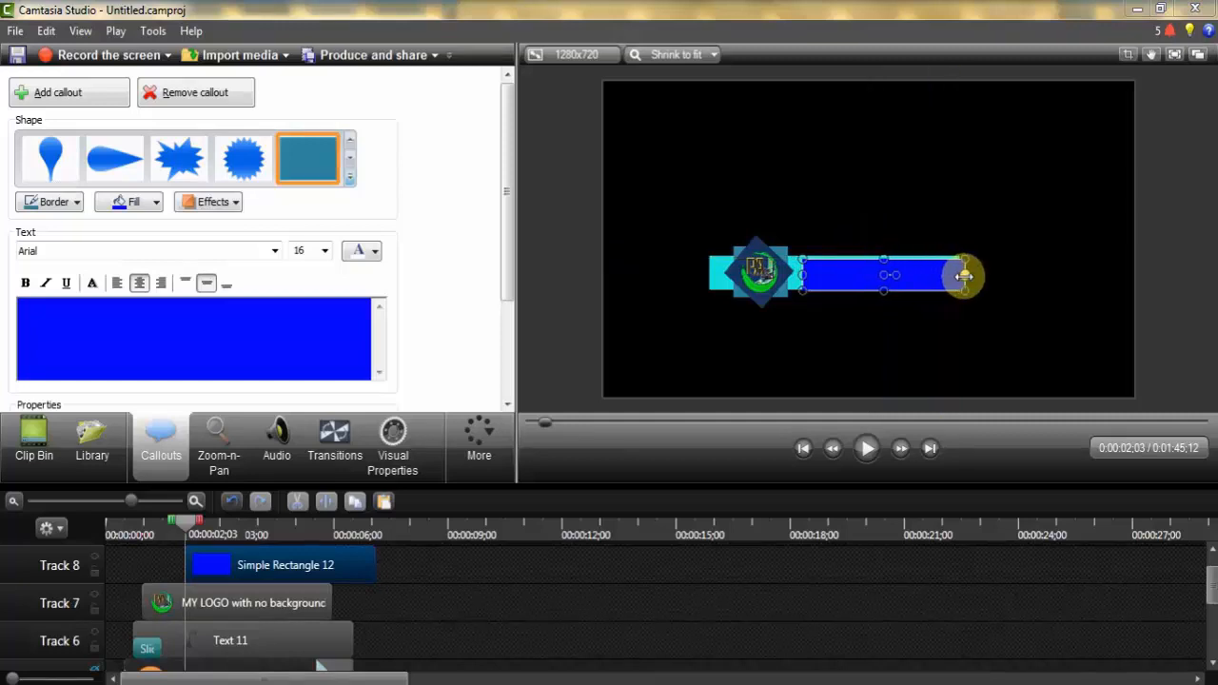
drag(802, 275, 723, 275)
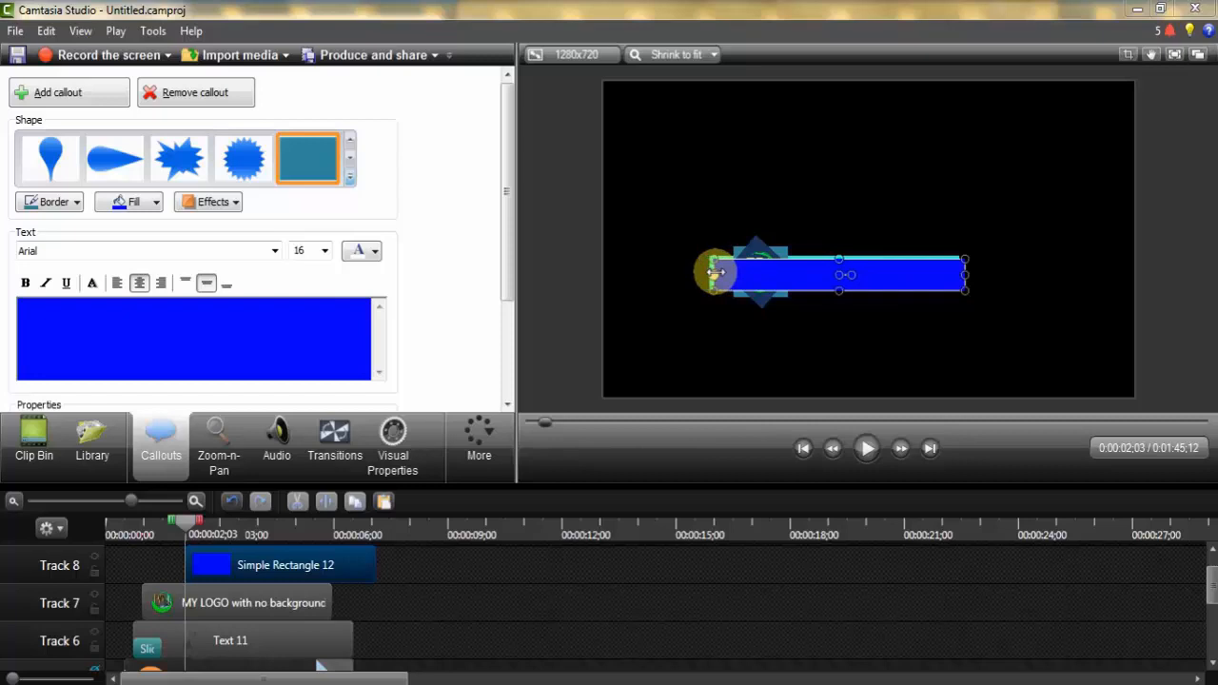
drag(836, 291, 835, 295)
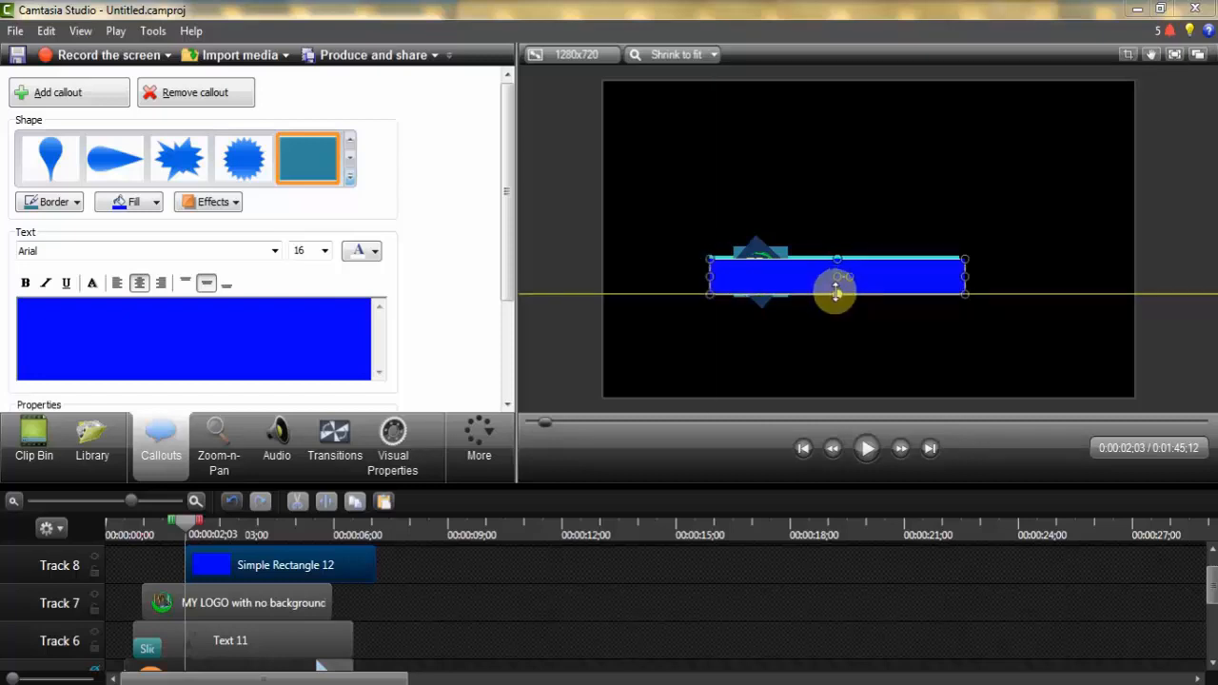
Move the blue rectangle clip to Track 1 beneath all other layers and align its timing with the bar clips
drag(1211, 584, 1211, 580)
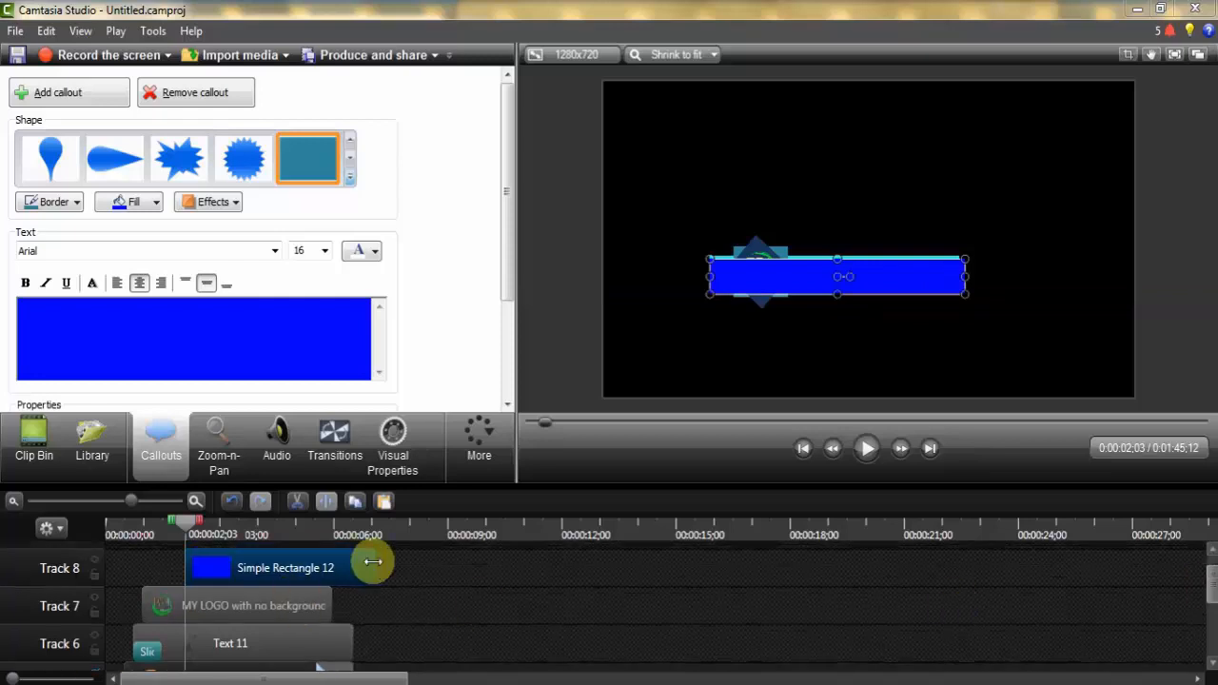
drag(351, 567, 575, 653)
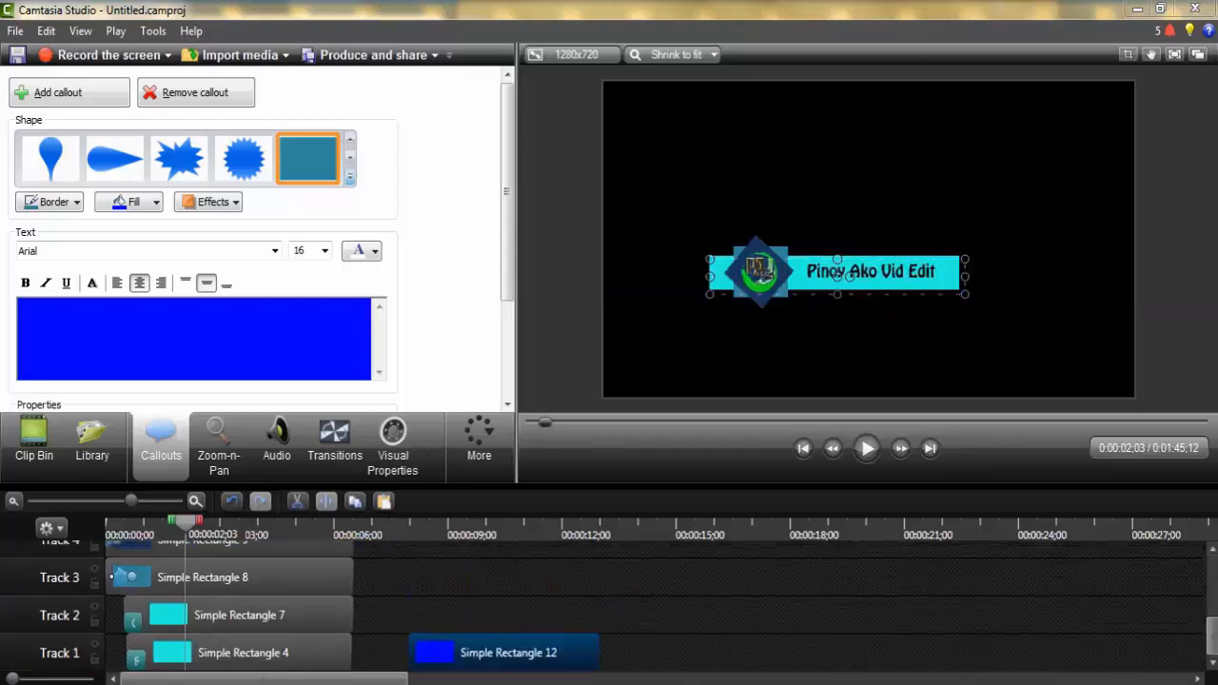
drag(385, 653, 234, 613)
drag(279, 634, 278, 598)
scroll(465, 604, down, 5)
drag(565, 650, 222, 670)
drag(312, 649, 342, 644)
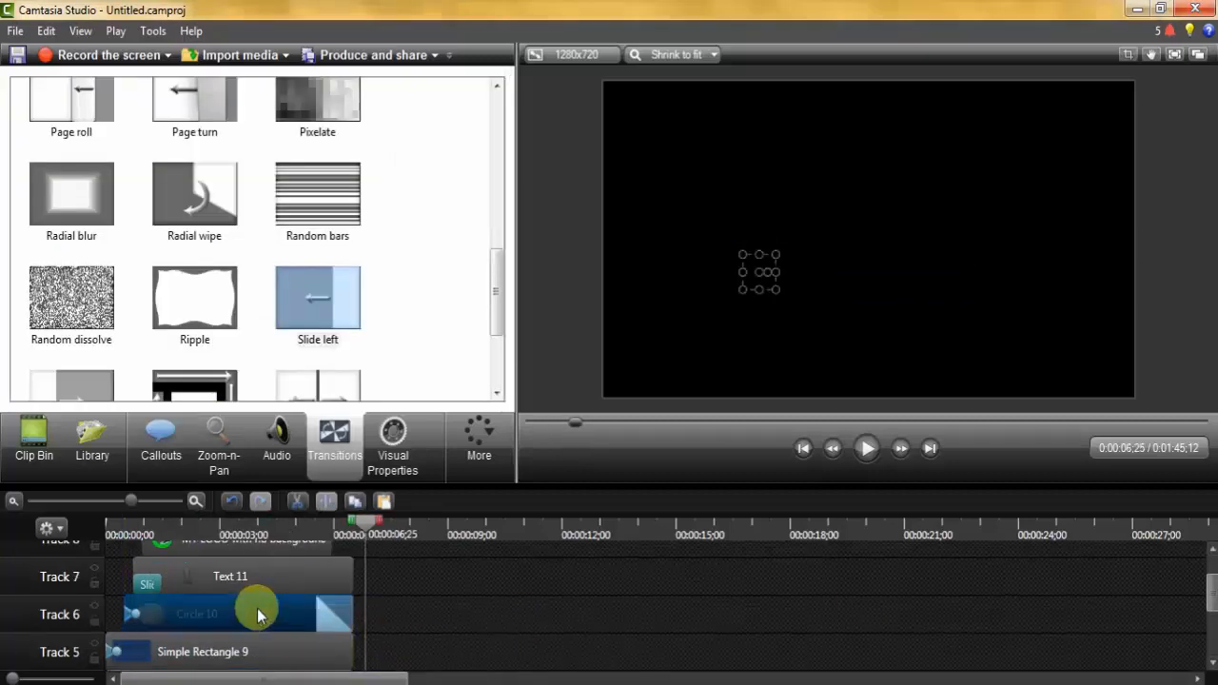
Delete the circle clip from Track 6 and move the logo and text clips down one track
key(Delete)
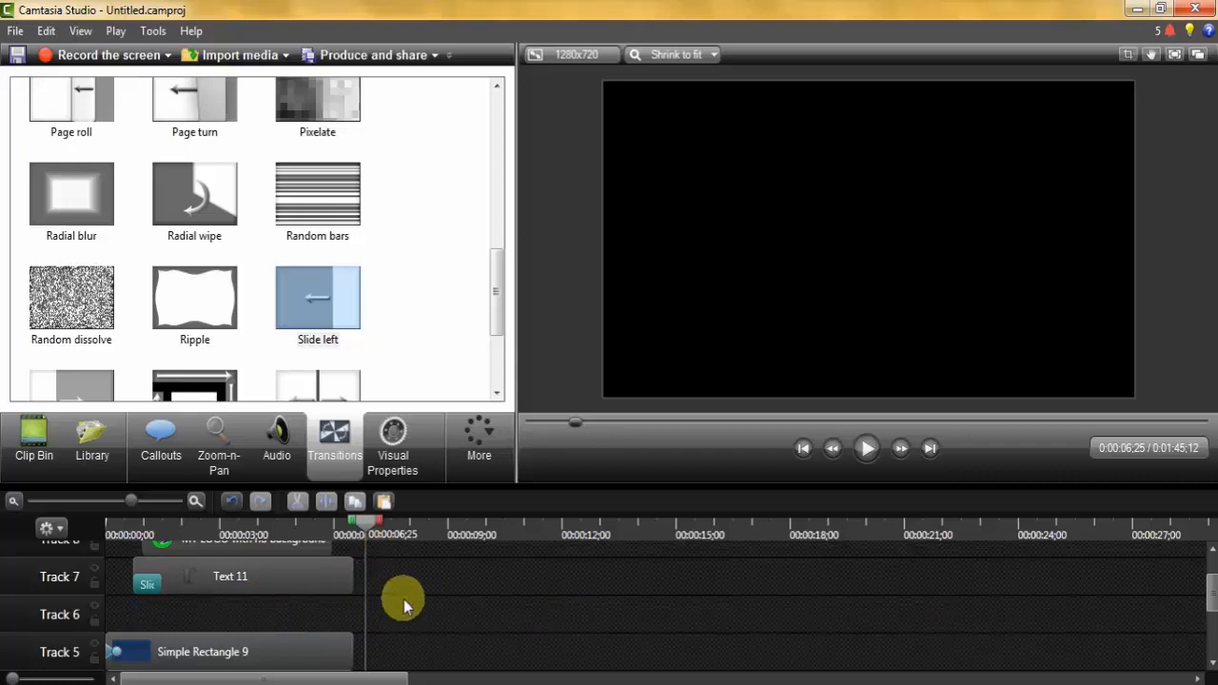
drag(403, 600, 311, 637)
Select all the lower-third clips across the tracks and group them
drag(1210, 588, 1209, 609)
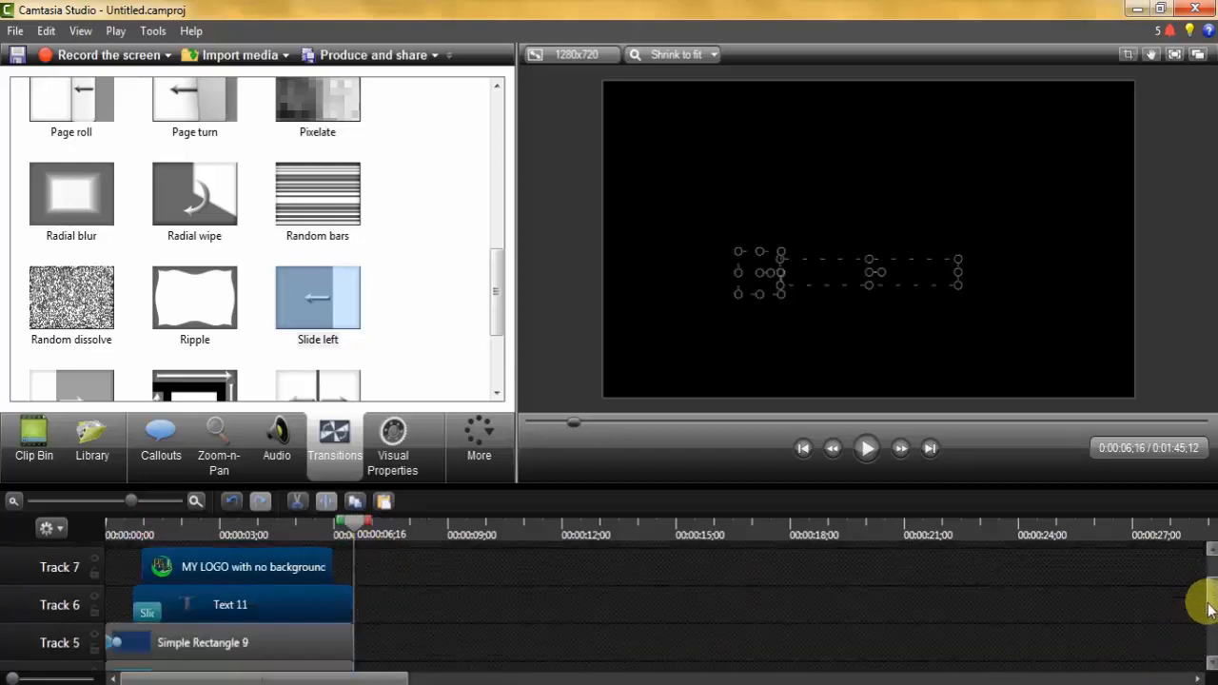
drag(399, 552, 312, 670)
right_click(341, 608)
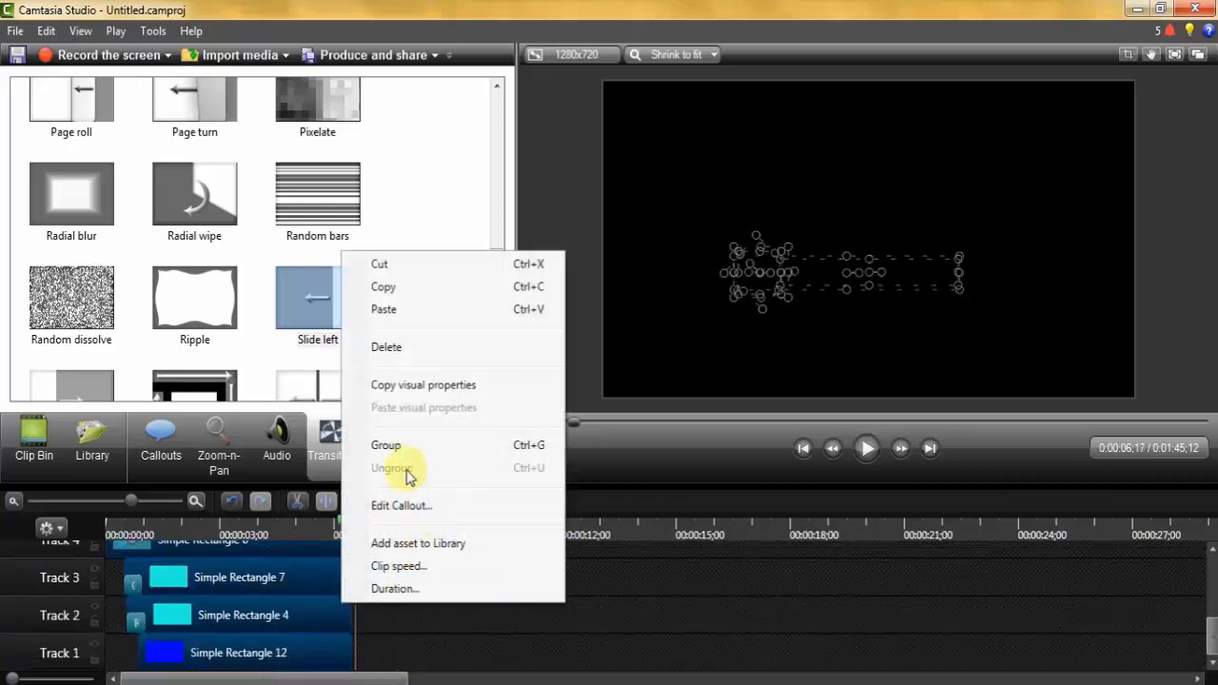
click(389, 445)
Apply a Slide left transition to the end of the group and move the group up to Track 2
drag(306, 309, 336, 552)
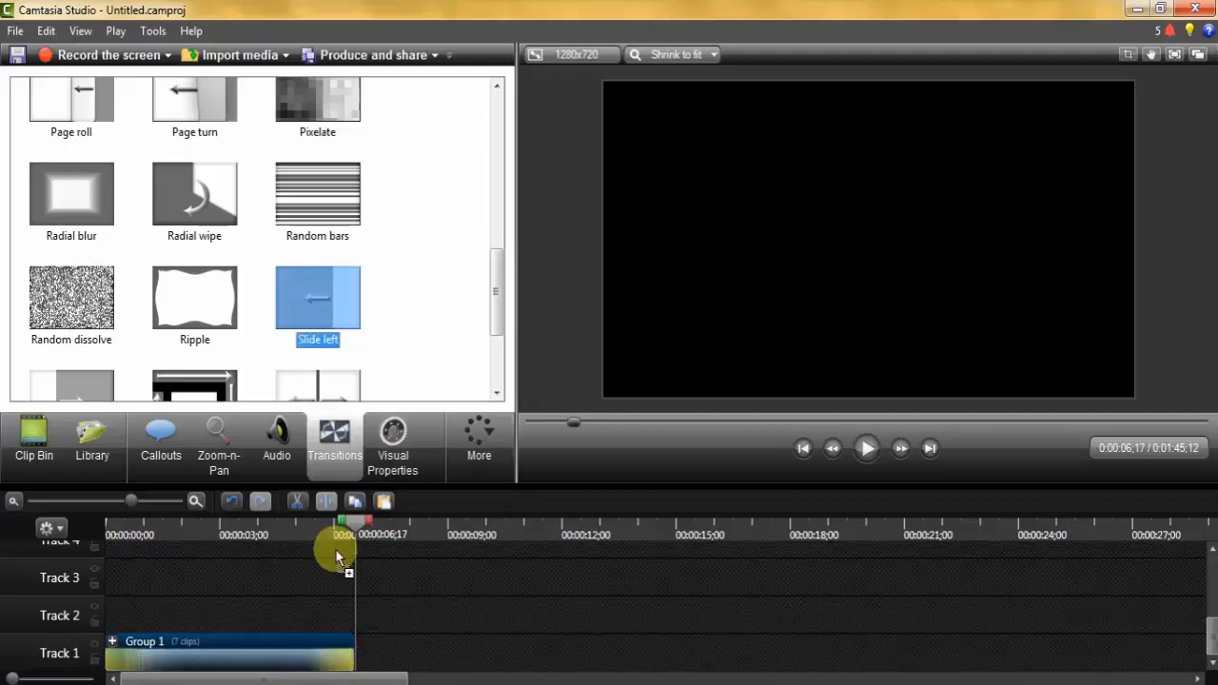
drag(338, 651, 335, 653)
drag(252, 658, 251, 624)
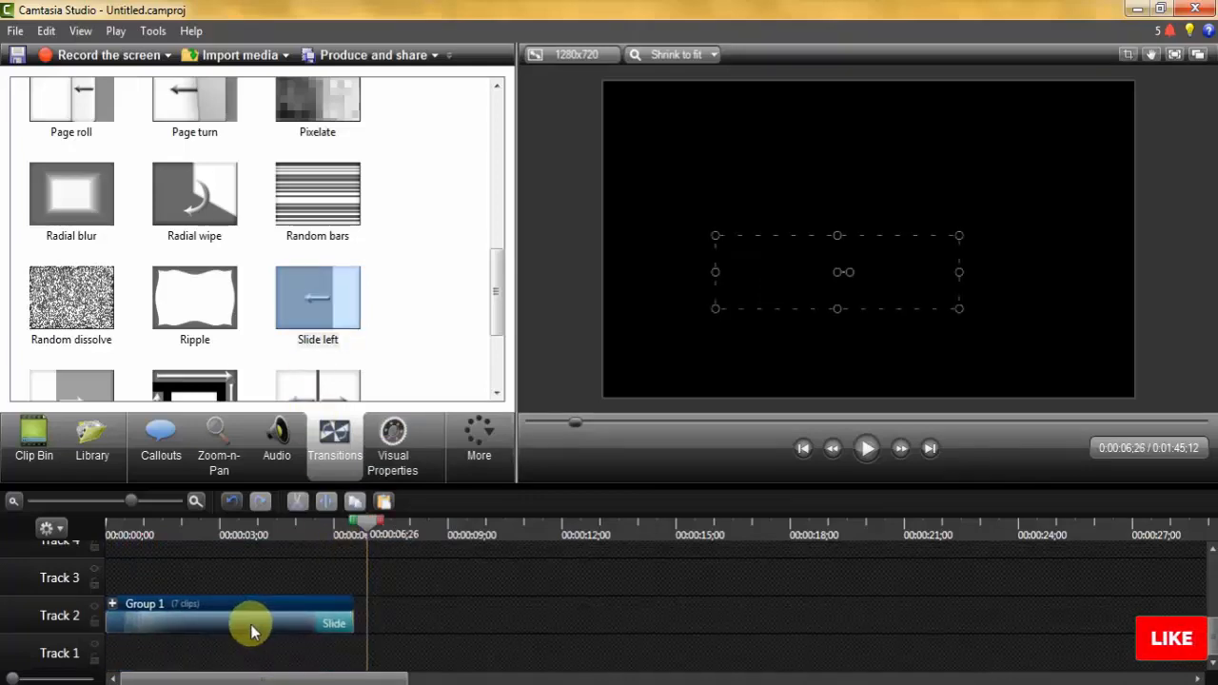
Import the video "trailler" from the Camtasia Studio folder and place it on Track 1 beneath the group
click(36, 444)
click(184, 684)
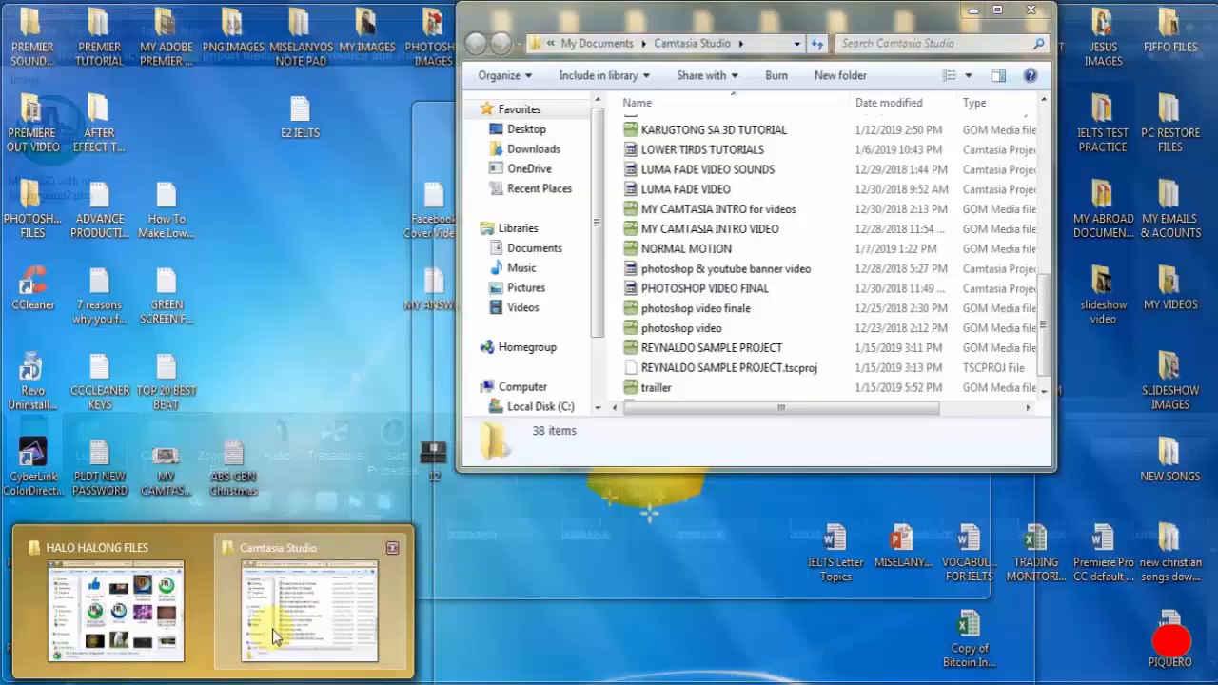
click(272, 656)
drag(656, 370, 159, 287)
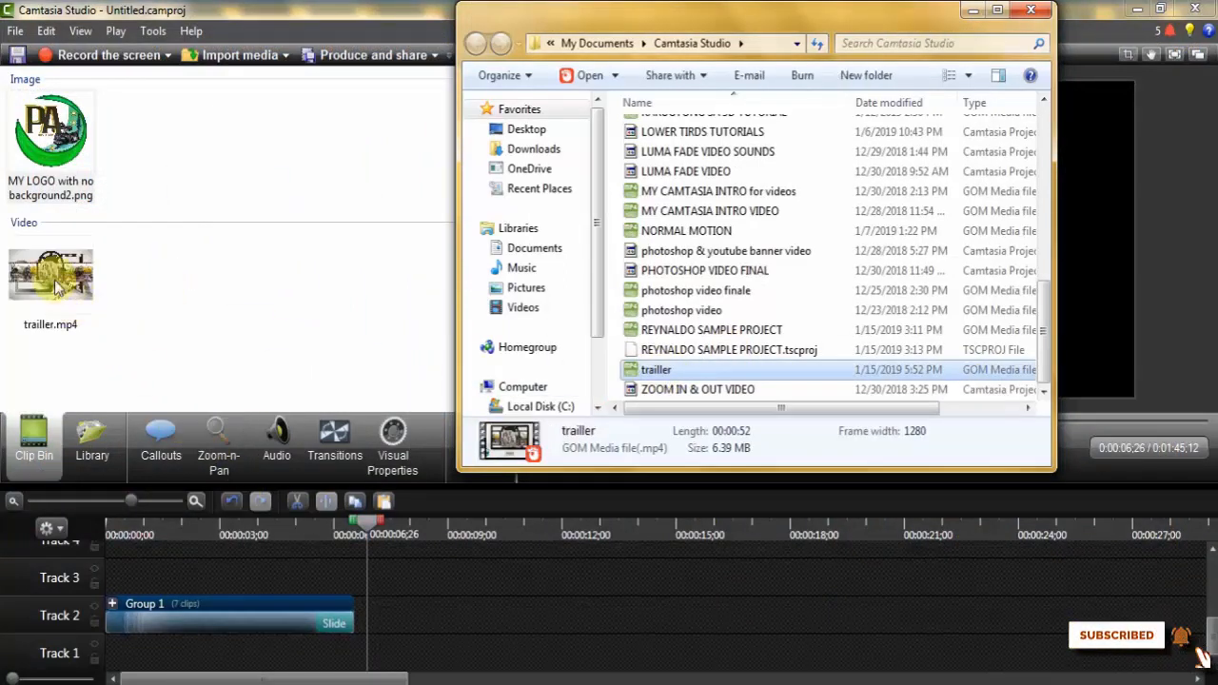
drag(53, 276, 168, 643)
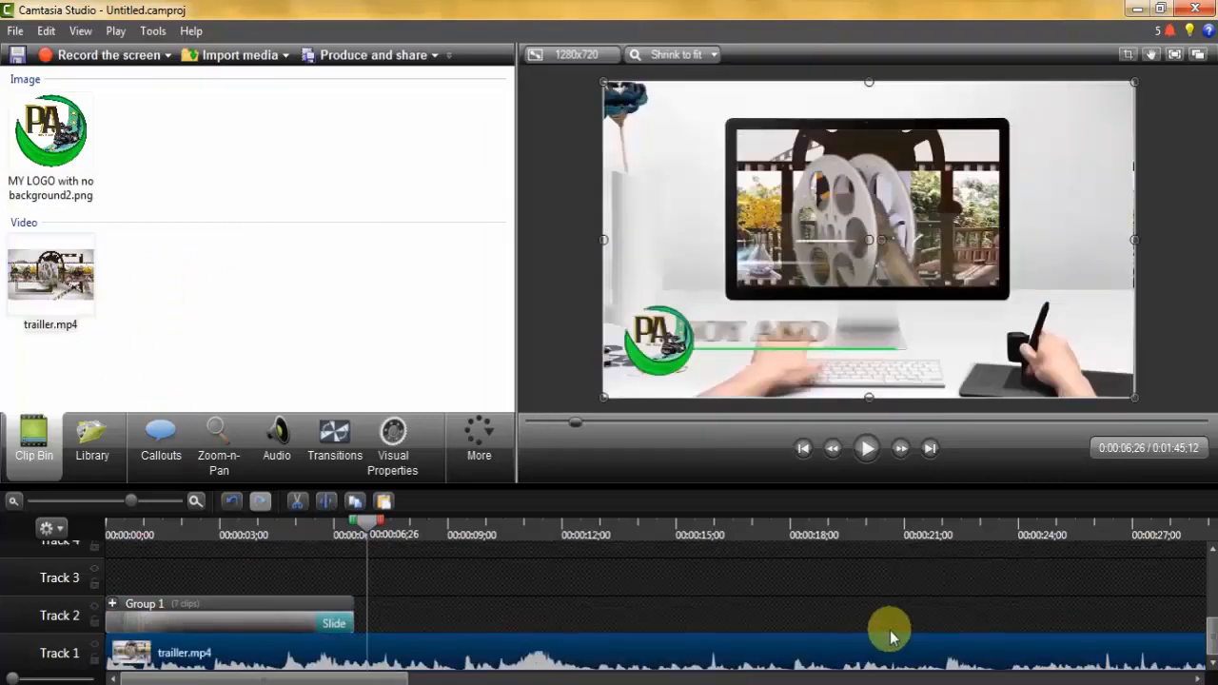
Preview the lower third over the video from the beginning
drag(365, 521, 33, 561)
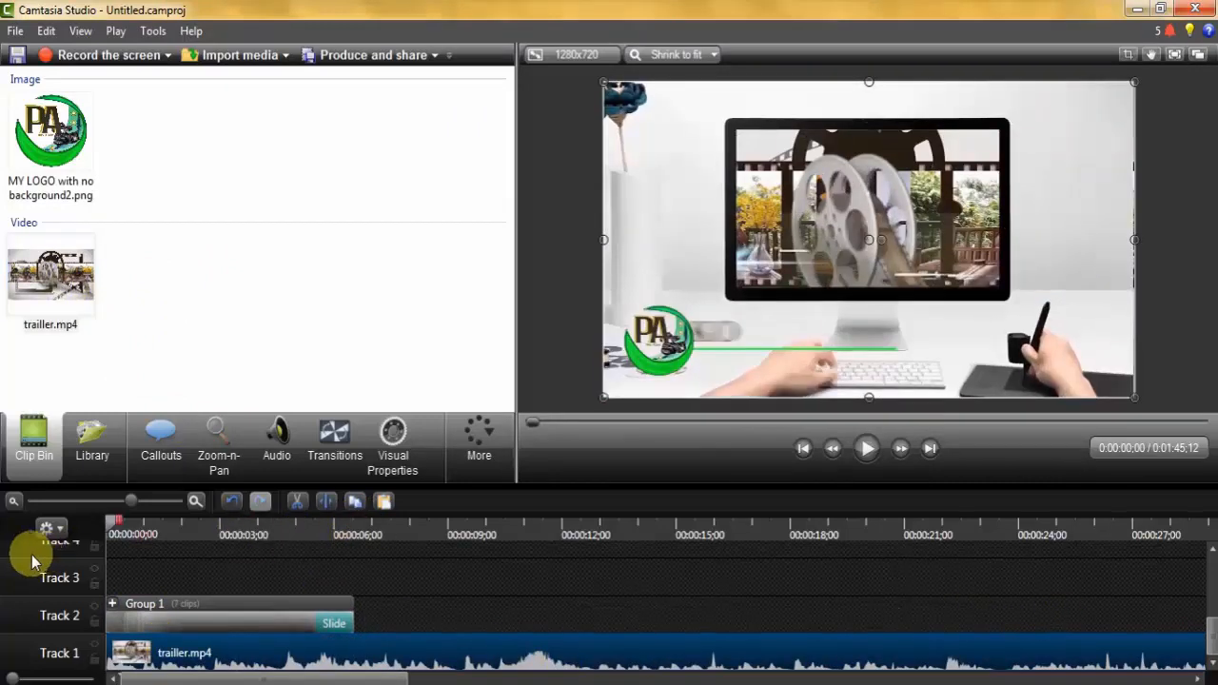
click(867, 449)
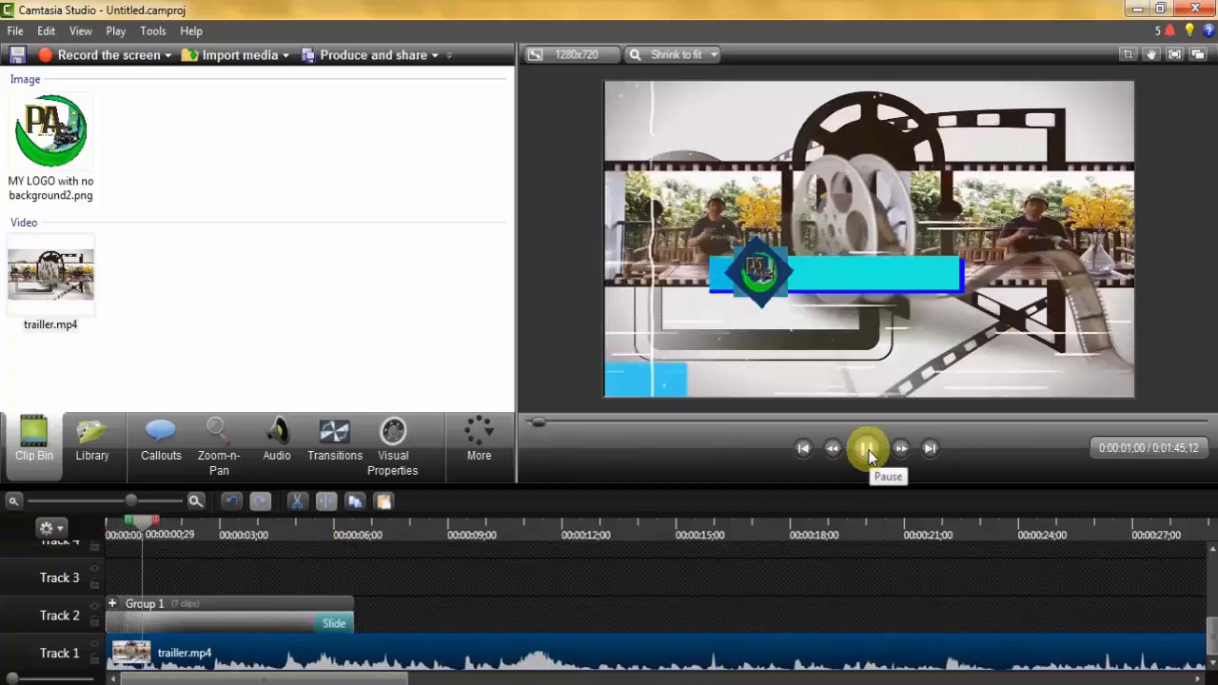
click(866, 449)
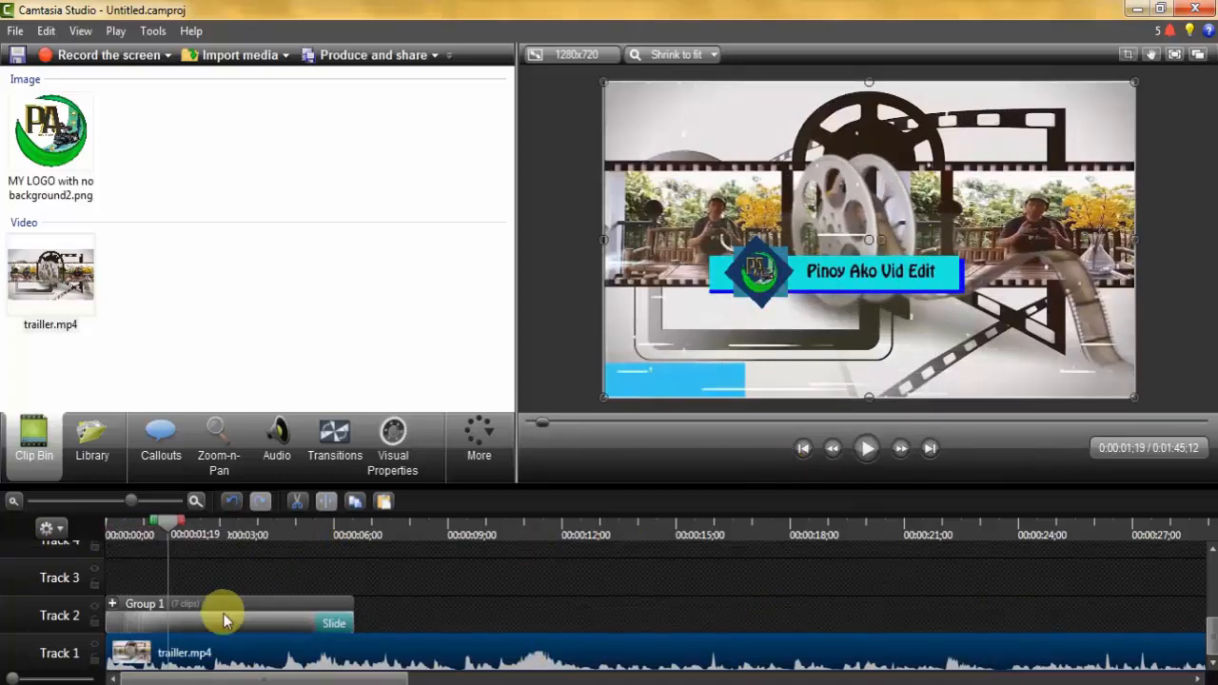
Move the lower-third group along Track 2 to start at 38;20 and play the video from just before it
drag(219, 608, 864, 604)
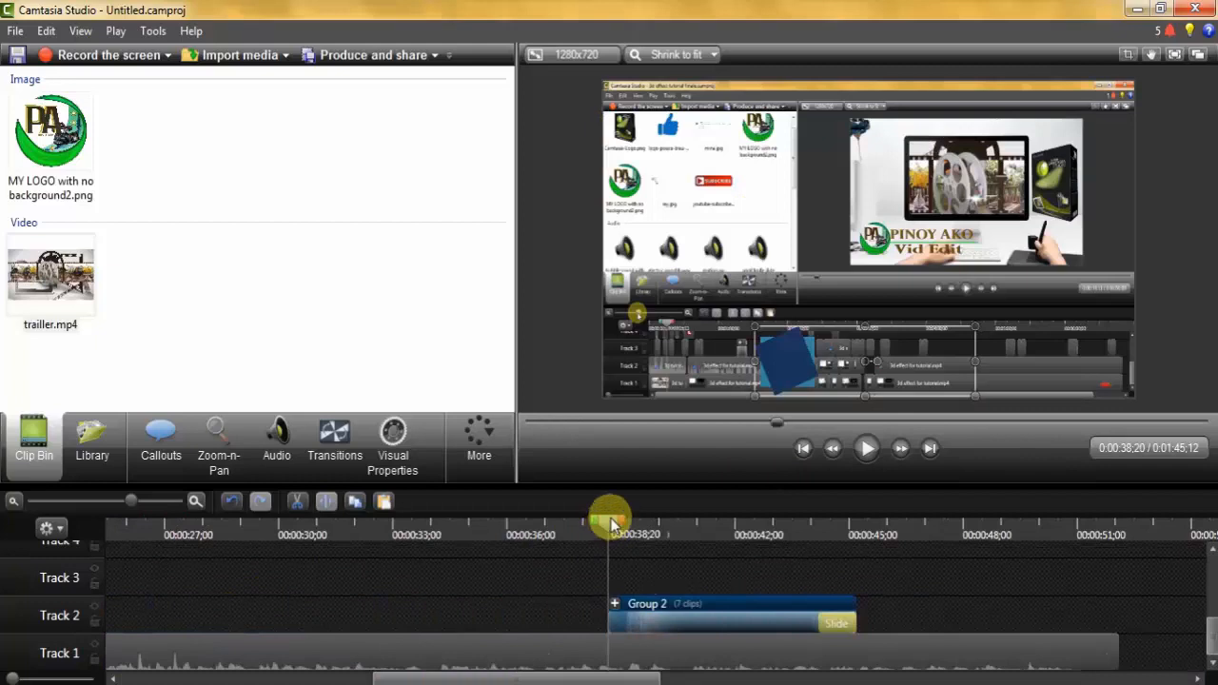
click(867, 449)
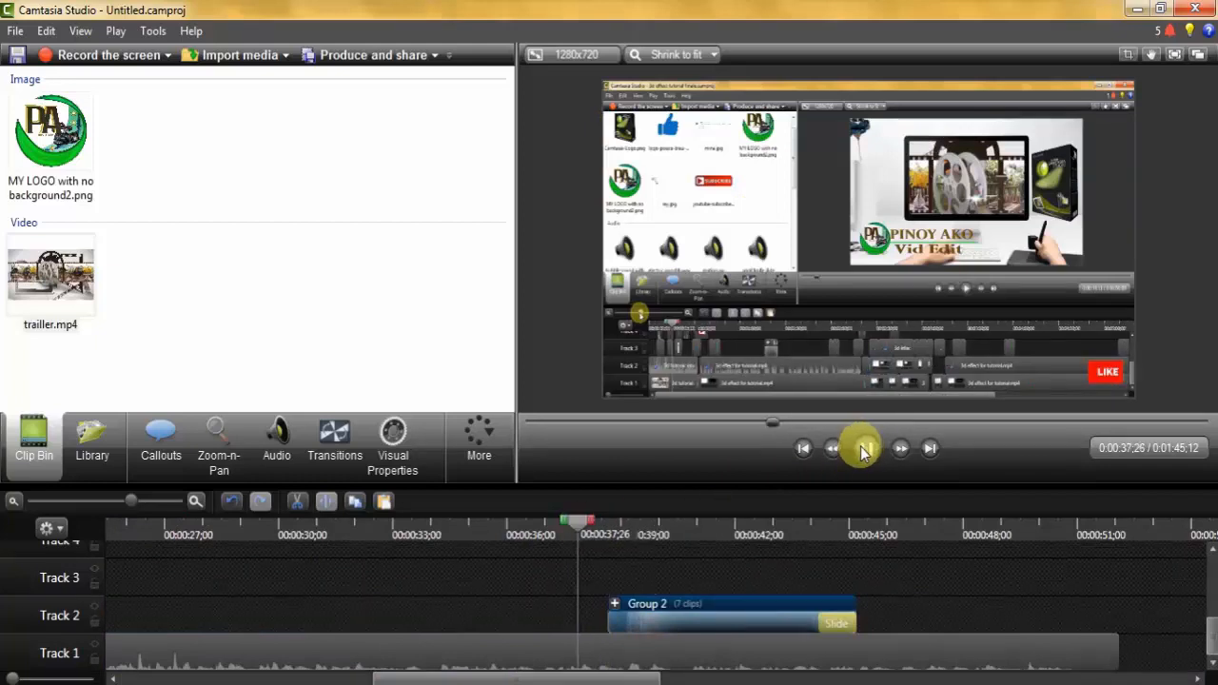